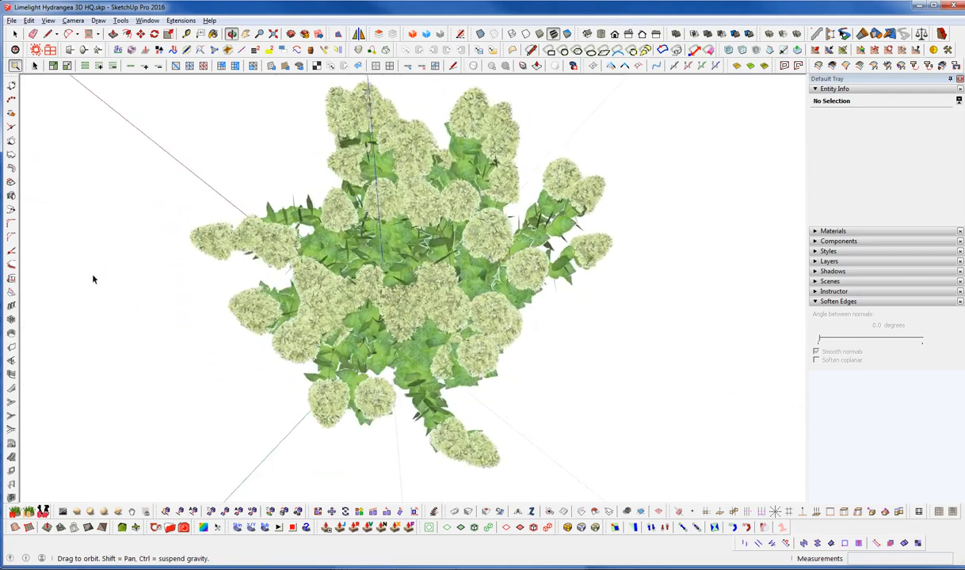
# Examine the Limelight hydrangea model from above and from the sides, including close views of its flower heads and leaves
pyautogui.press('space')
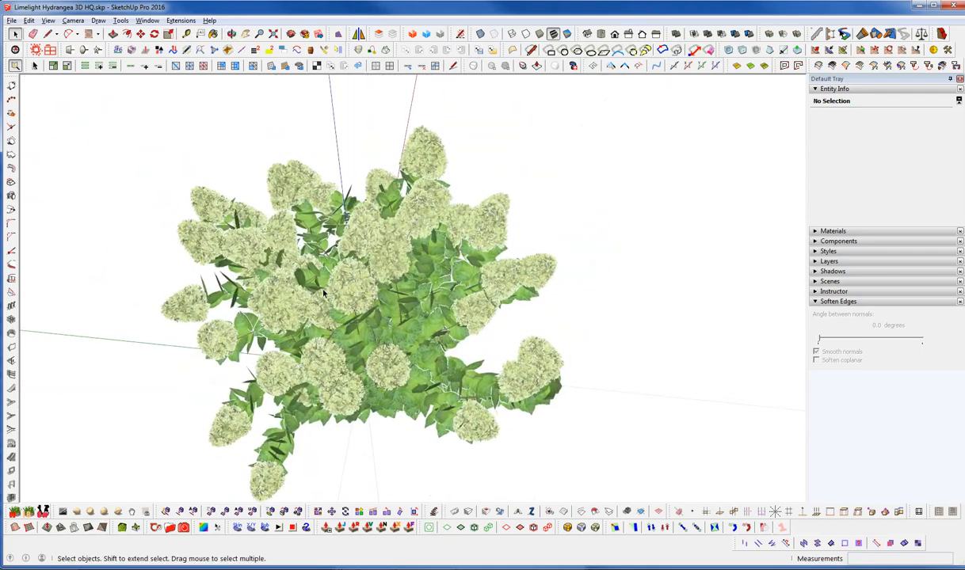
pyautogui.moveTo(353, 305); pyautogui.dragTo(315, 4, button='middle')
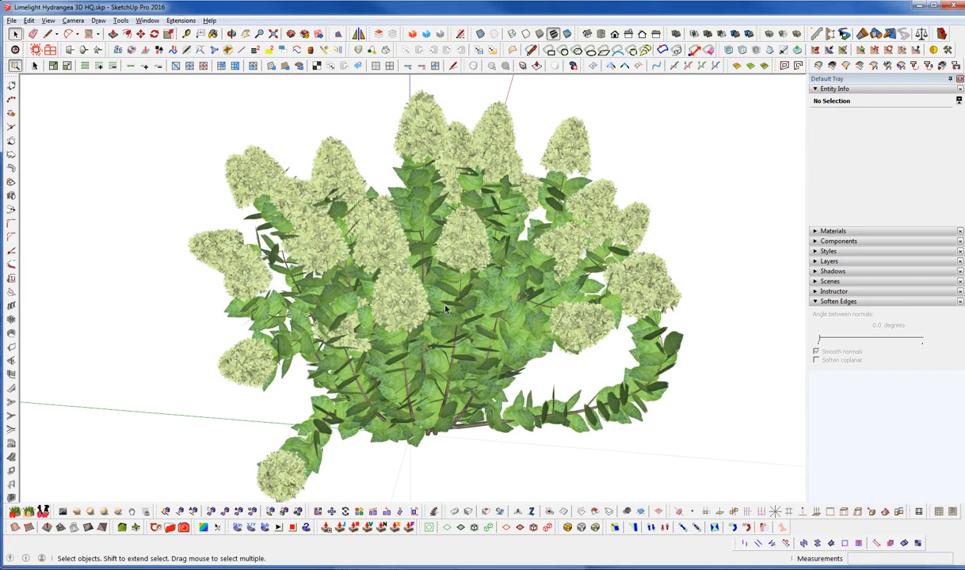
pyautogui.moveTo(422, 290); pyautogui.dragTo(417, 234, button='middle')
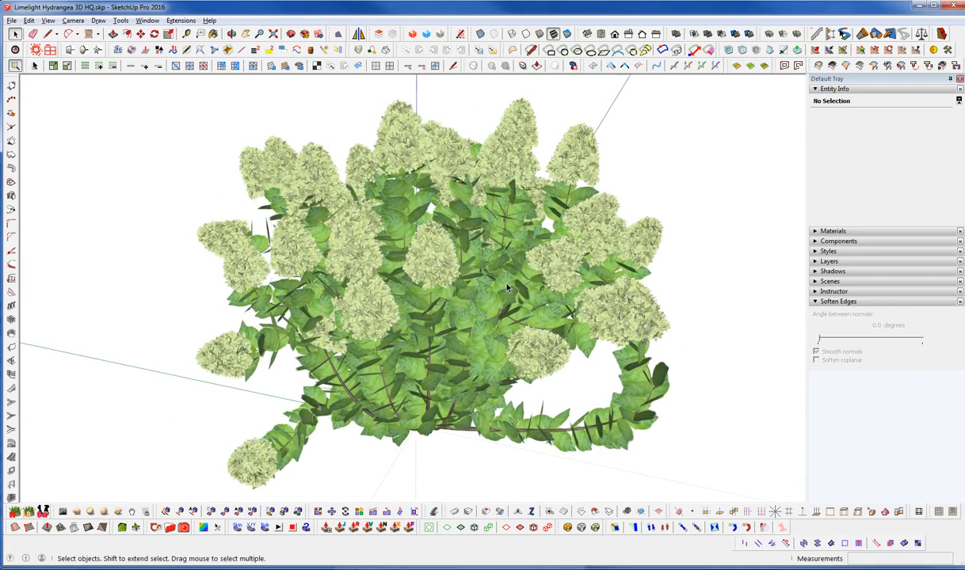
pyautogui.moveTo(321, 329); pyautogui.dragTo(410, 489, button='middle')
pyautogui.scroll(3, 328, 286)
pyautogui.scroll(3, 328, 286)
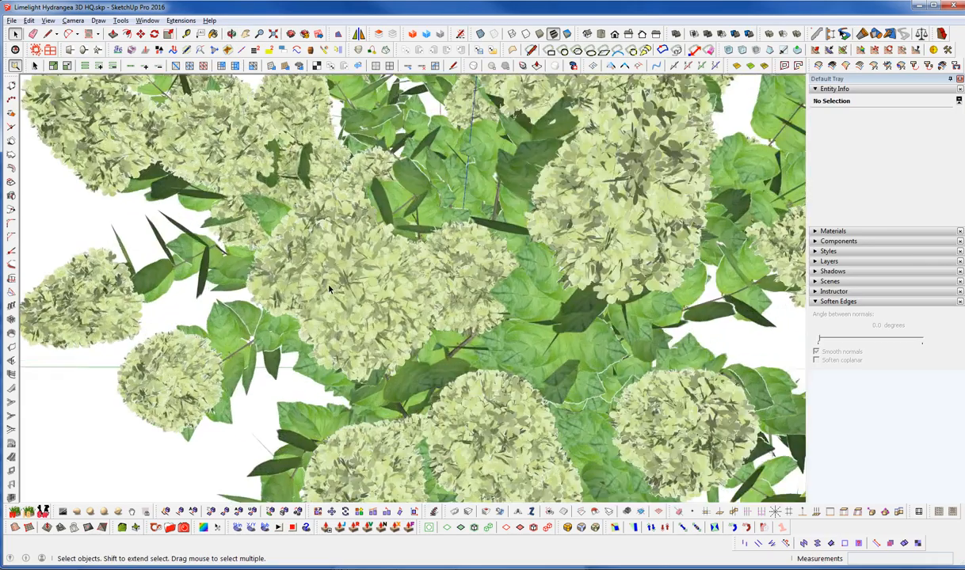
pyautogui.moveTo(307, 281); pyautogui.dragTo(309, 191, button='middle')
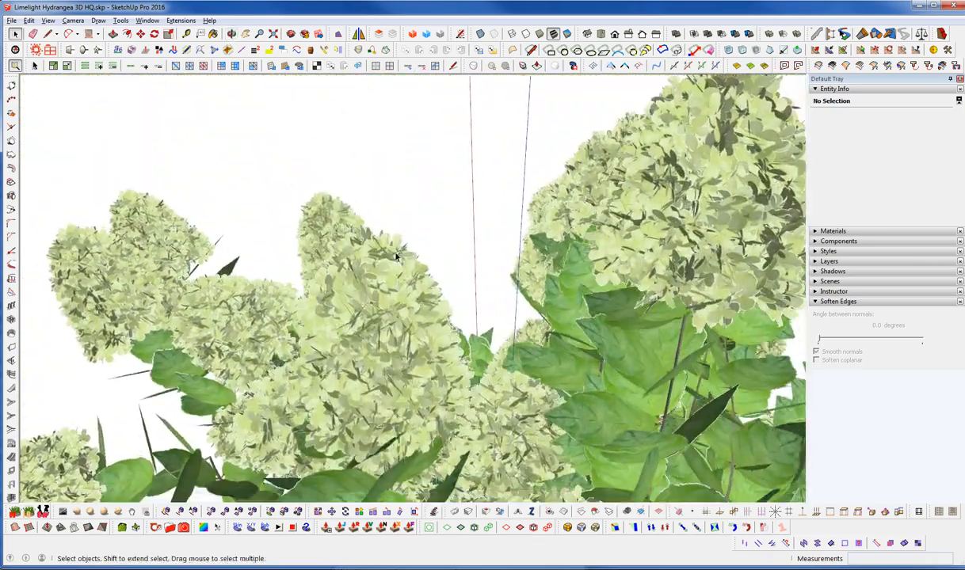
pyautogui.scroll(-4, 394, 252)
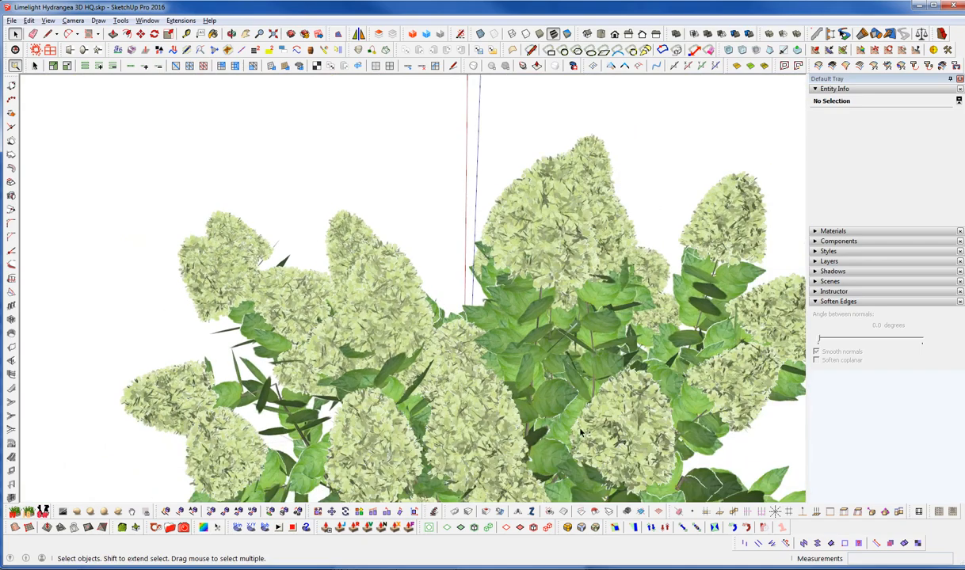
pyautogui.moveTo(581, 432); pyautogui.dragTo(396, 434, button='middle')
pyautogui.scroll(-2, 418, 234)
pyautogui.scroll(-3, 417, 234)
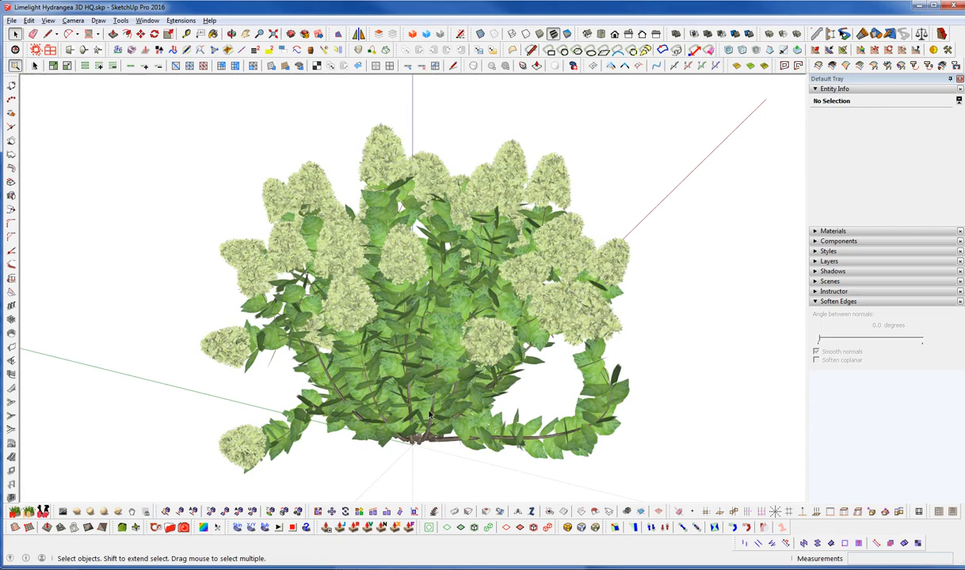
pyautogui.moveTo(413, 342); pyautogui.dragTo(478, 187, button='middle')
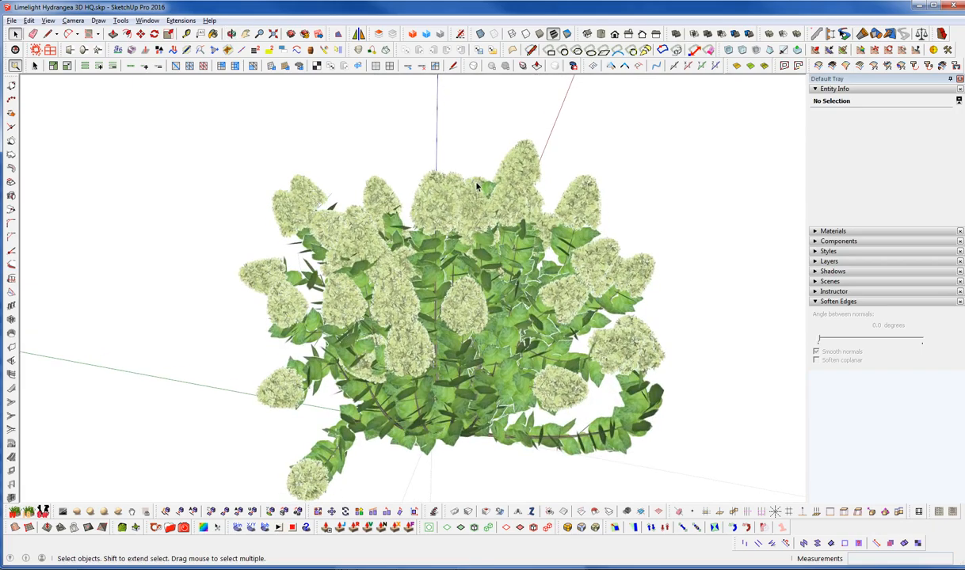
pyautogui.moveTo(468, 317); pyautogui.dragTo(489, 325, button='middle')
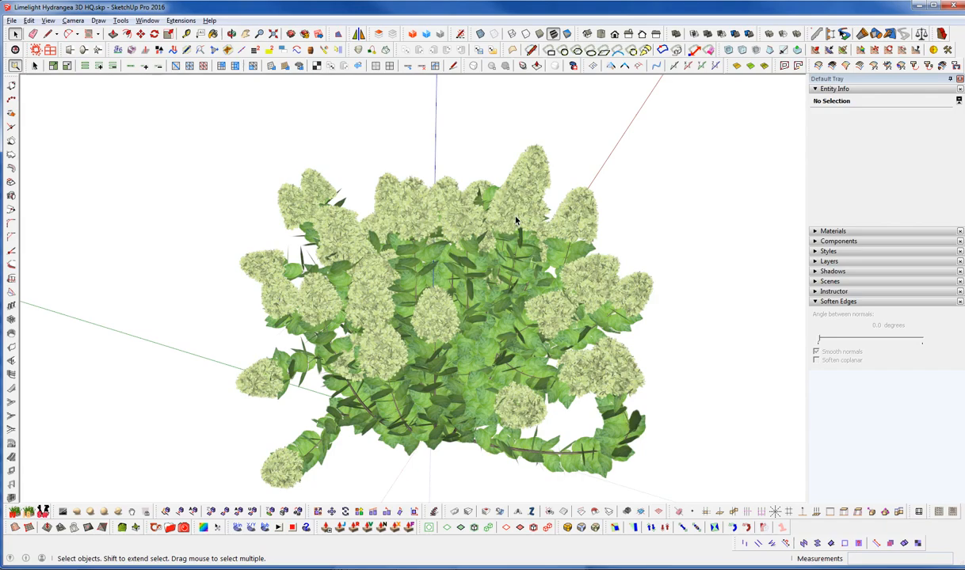
pyautogui.moveTo(511, 258); pyautogui.dragTo(428, 187, button='middle')
pyautogui.scroll(3, 416, 190)
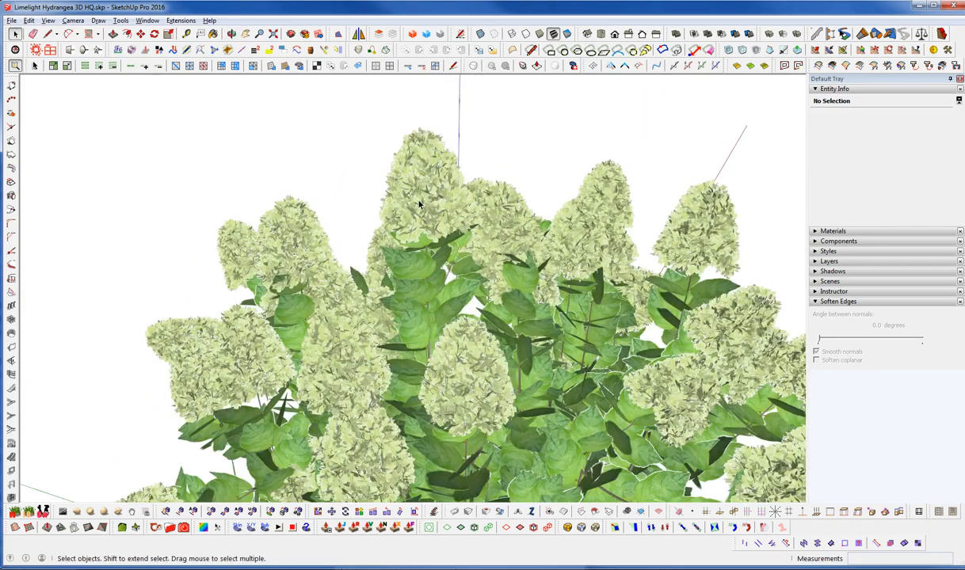
pyautogui.scroll(5, 420, 205)
pyautogui.moveTo(489, 211); pyautogui.dragTo(400, 168, button='middle')
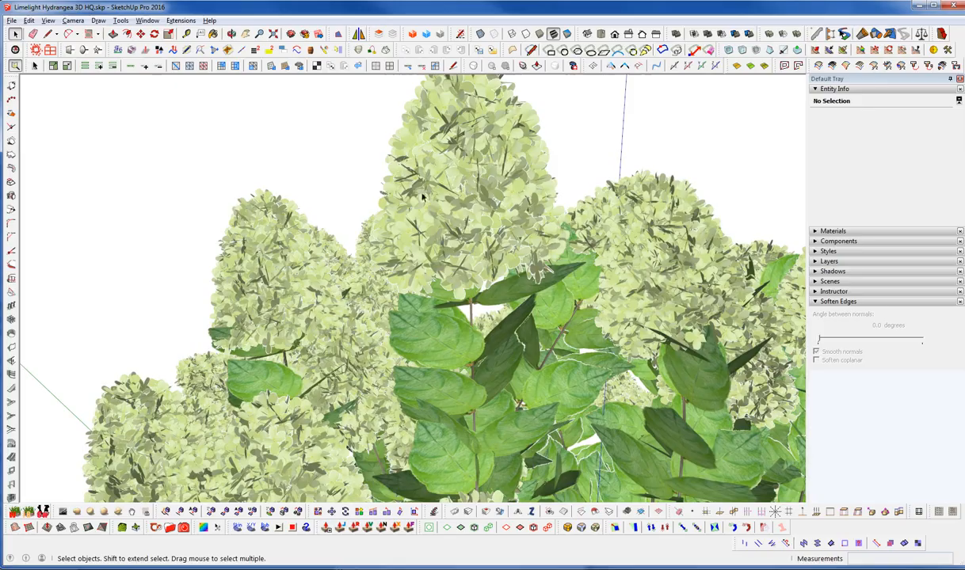
pyautogui.scroll(-3, 475, 163)
pyautogui.moveTo(473, 159); pyautogui.dragTo(413, 202, button='middle')
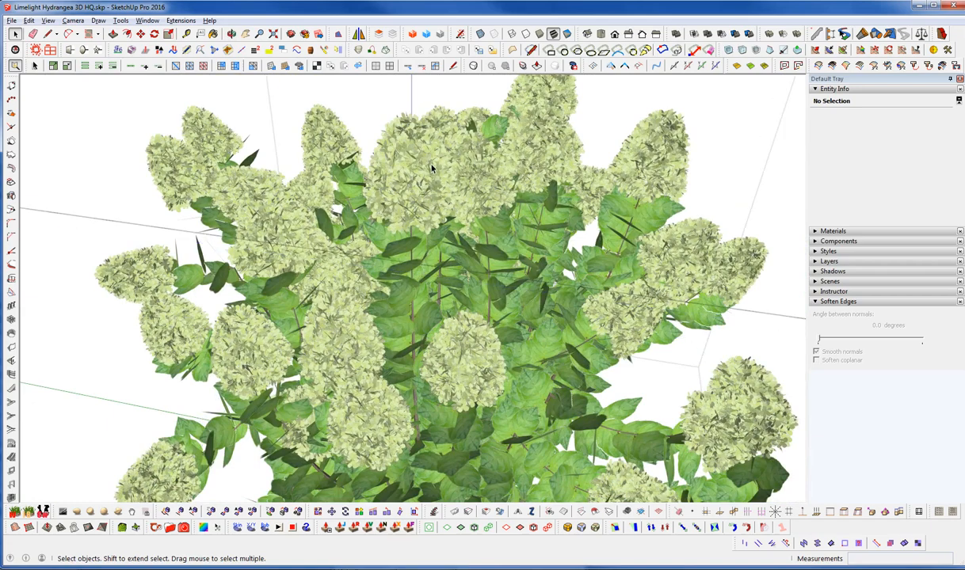
# Open the hydrangea's flower component and select all of its geometry to check the face count
pyautogui.click(431, 168)
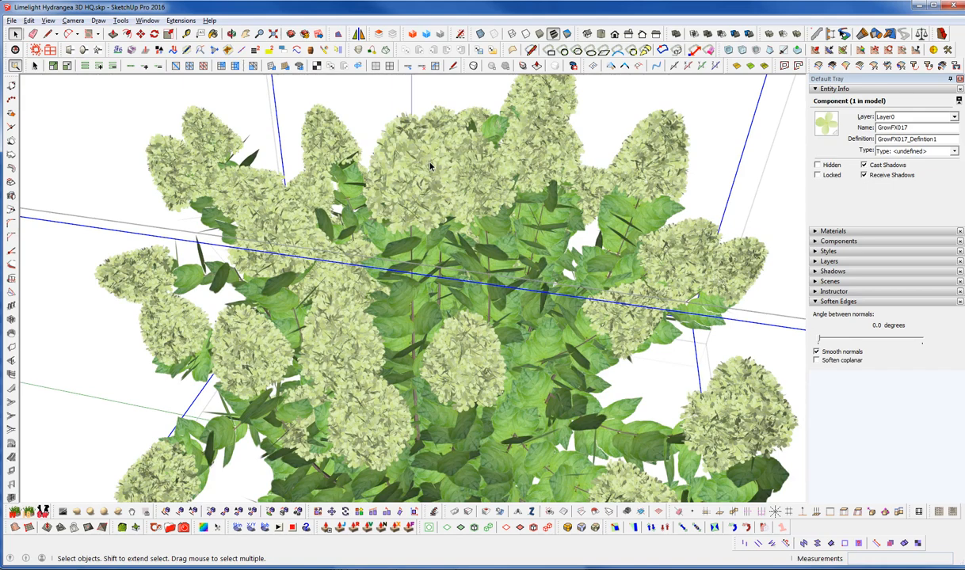
pyautogui.press('Delete')
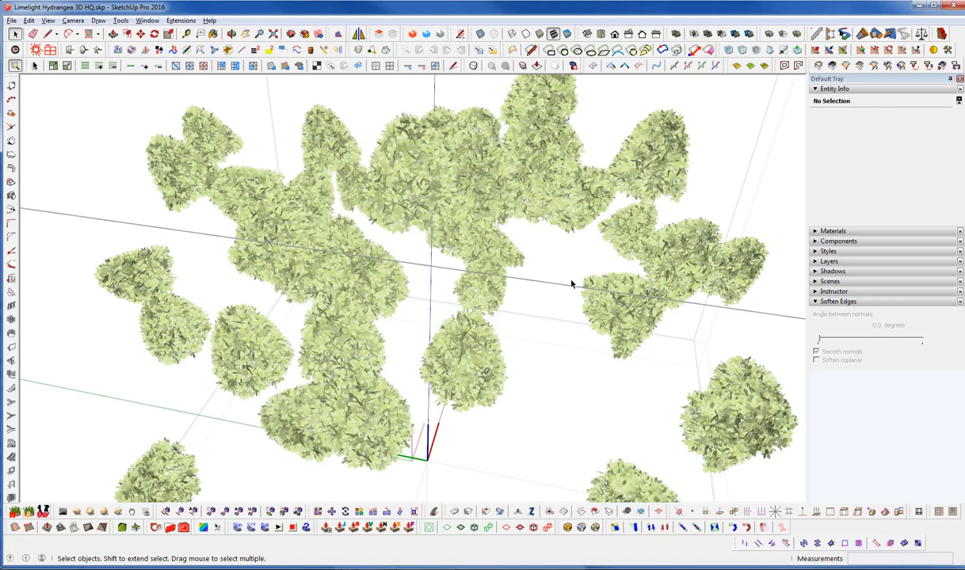
pyautogui.hotkey('ctrl', 'a')
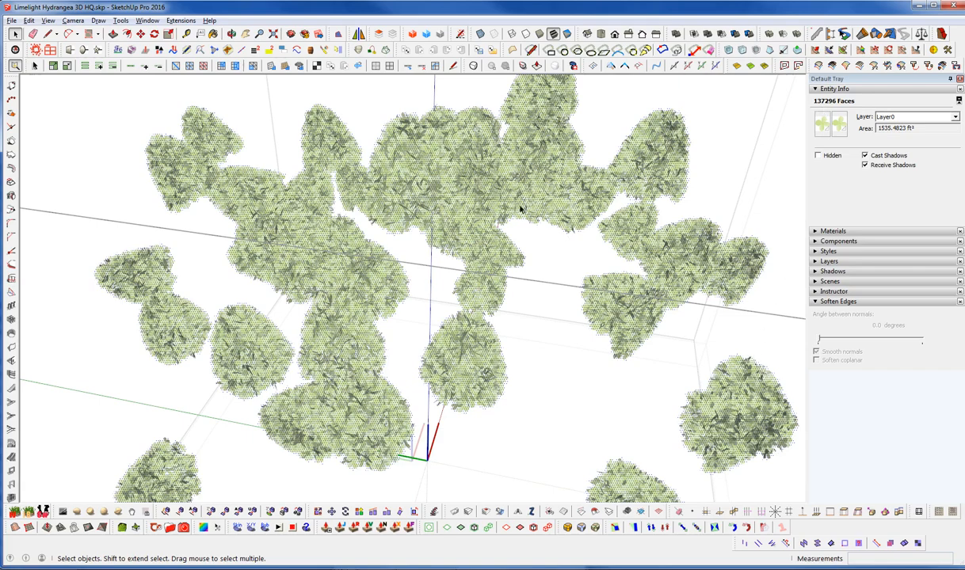
pyautogui.press('o')
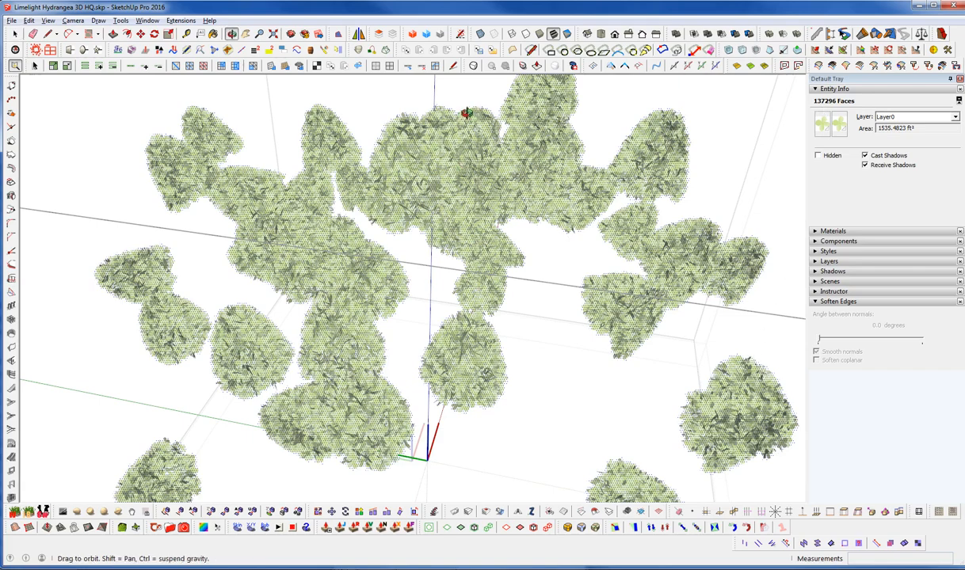
pyautogui.moveTo(463, 103); pyautogui.dragTo(432, 210)
pyautogui.press('space')
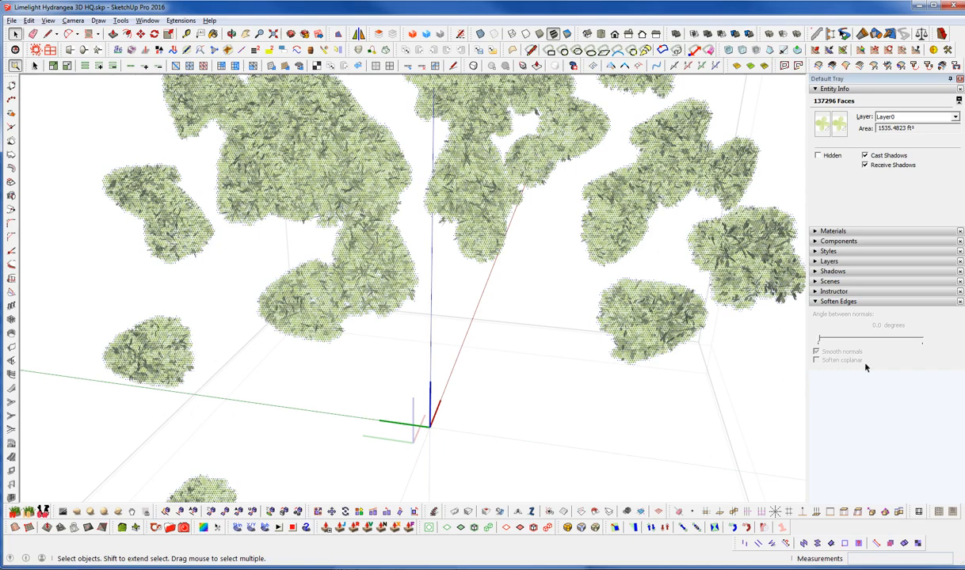
pyautogui.moveTo(314, 305); pyautogui.dragTo(368, 285, button='middle')
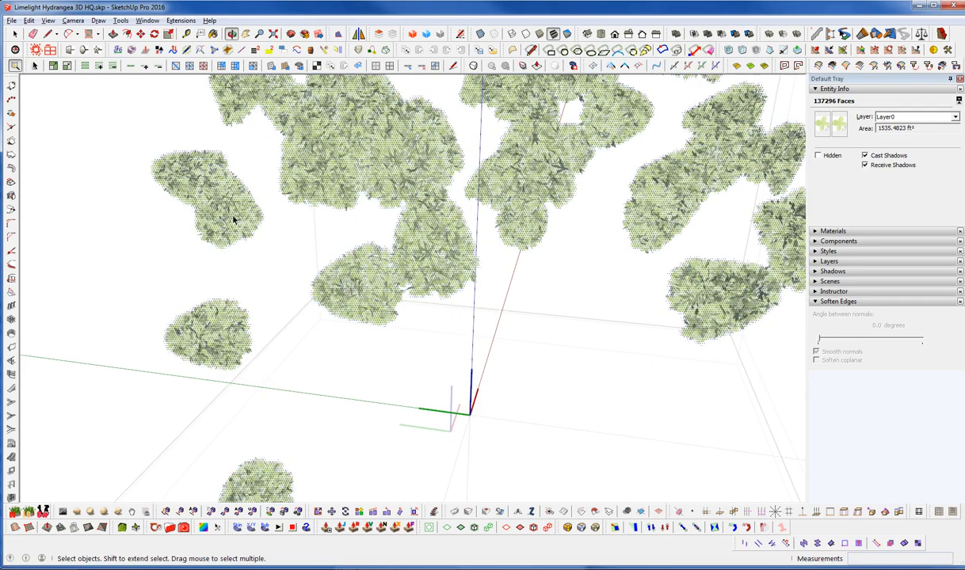
pyautogui.scroll(5, 226, 195)
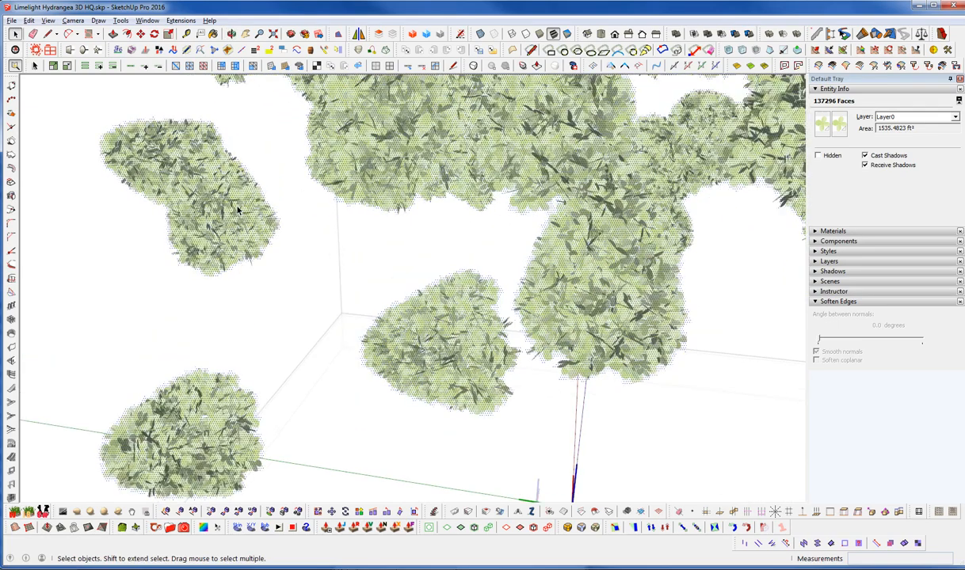
pyautogui.scroll(-2, 237, 380)
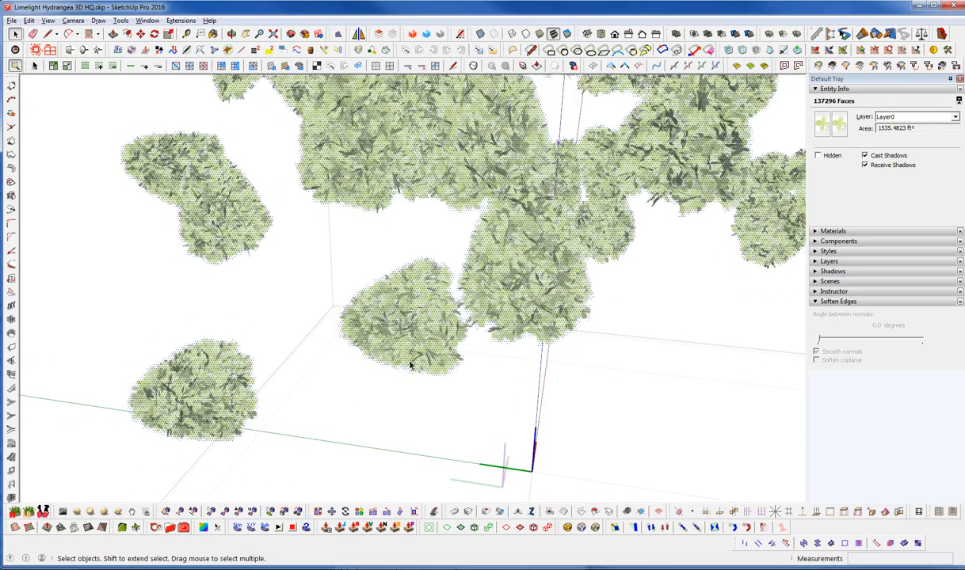
pyautogui.moveTo(404, 286); pyautogui.dragTo(366, 229, button='middle')
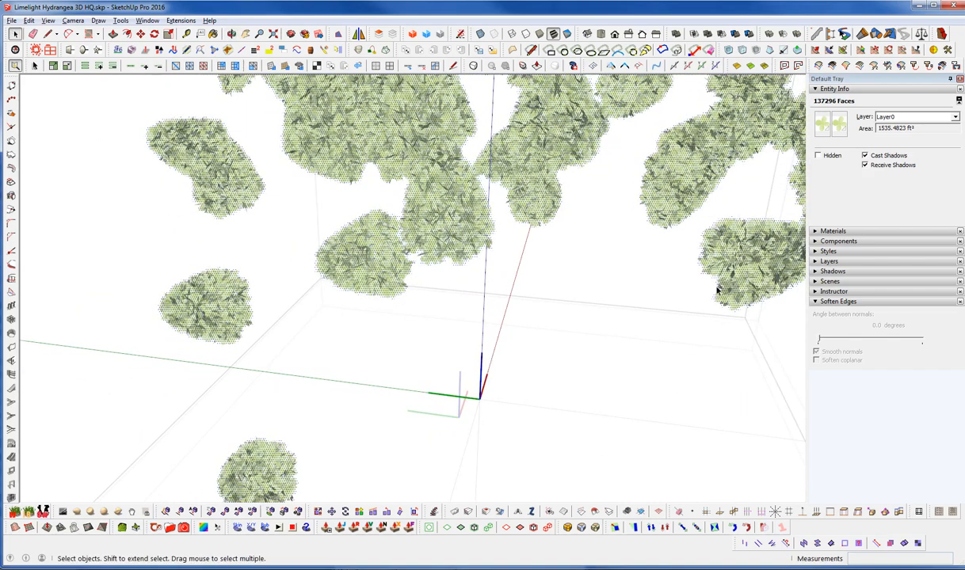
pyautogui.moveTo(495, 179); pyautogui.dragTo(466, 252, button='middle')
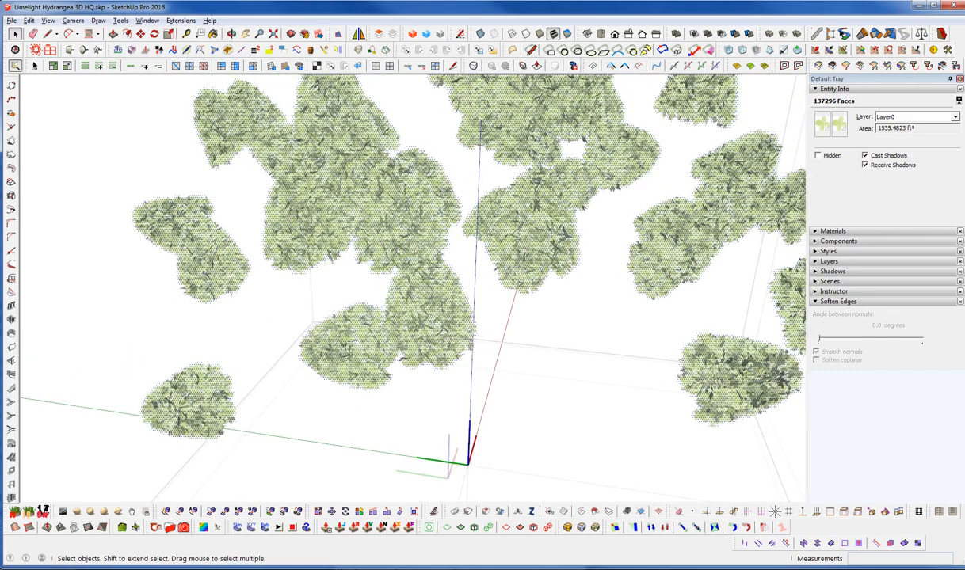
# Switch to the other SketchUp window with the flowerless plant and open its branches component for editing
pyautogui.moveTo(65, 564)
pyautogui.click(88, 489)
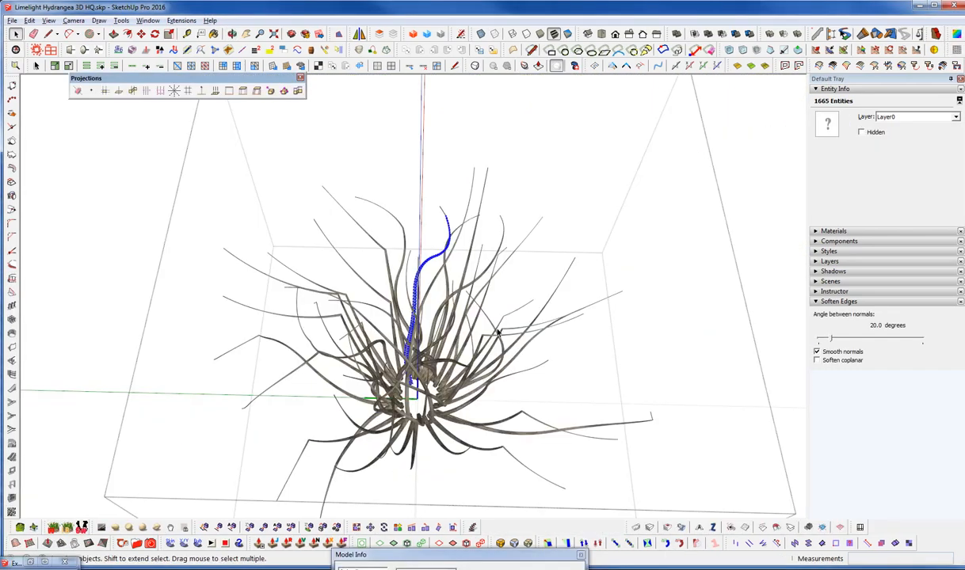
pyautogui.moveTo(434, 282); pyautogui.dragTo(471, 324, button='middle')
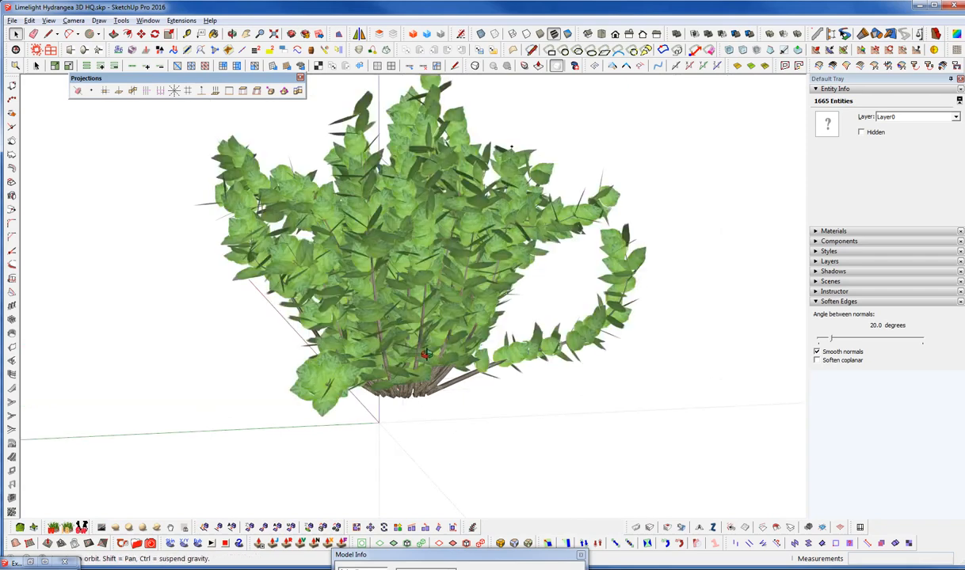
pyautogui.scroll(3, 360, 337)
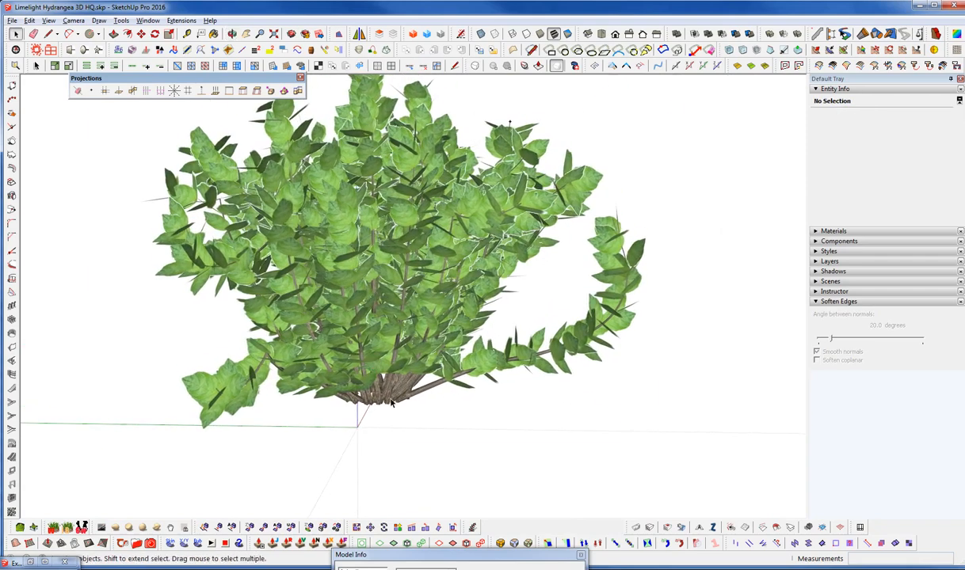
pyautogui.click(390, 402)
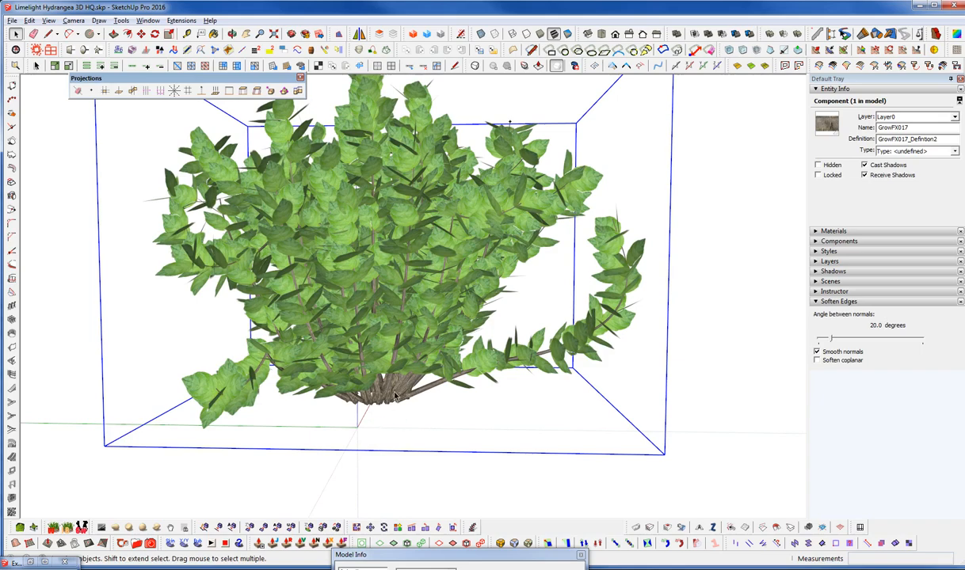
pyautogui.doubleClick(398, 340)
pyautogui.moveTo(425, 366); pyautogui.dragTo(436, 436, button='middle')
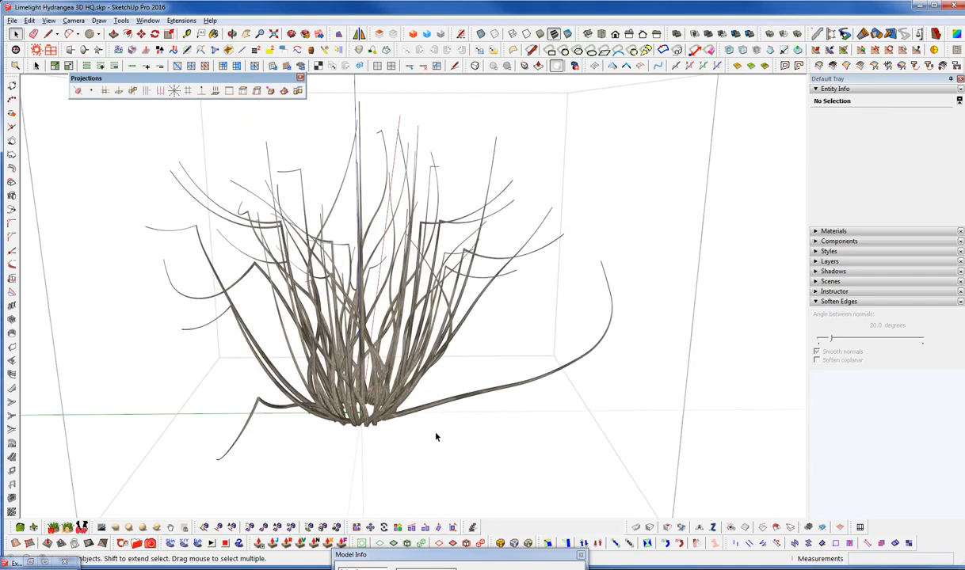
# Paste the Limelight Flower component in place within the branches component and open it for editing
pyautogui.hotkey('ctrl', 'shift', 'v')
pyautogui.moveTo(557, 335); pyautogui.dragTo(356, 342, button='middle')
pyautogui.scroll(8, 616, 392)
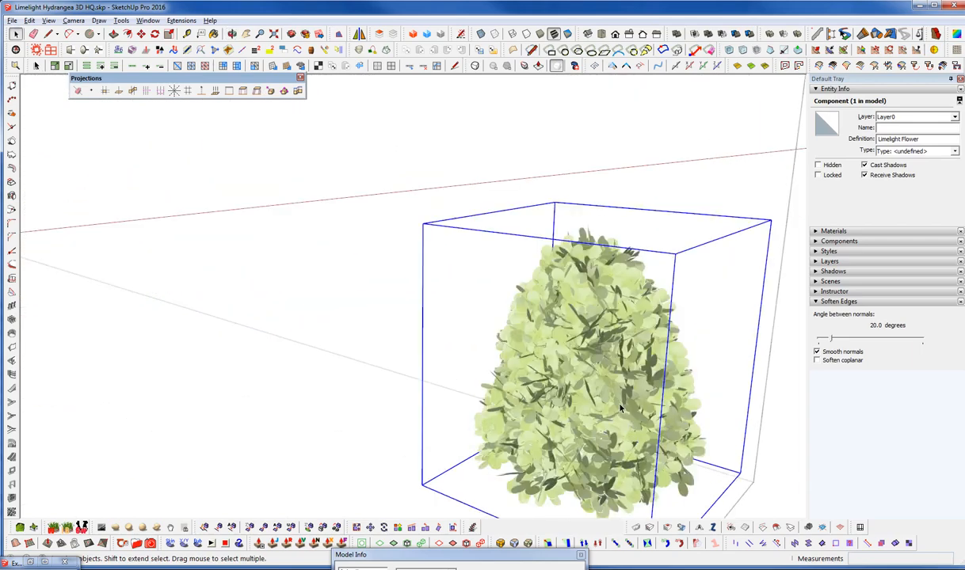
pyautogui.moveTo(617, 390); pyautogui.dragTo(571, 348, button='middle')
pyautogui.moveTo(498, 374); pyautogui.dragTo(499, 269, button='middle')
pyautogui.doubleClick(521, 411)
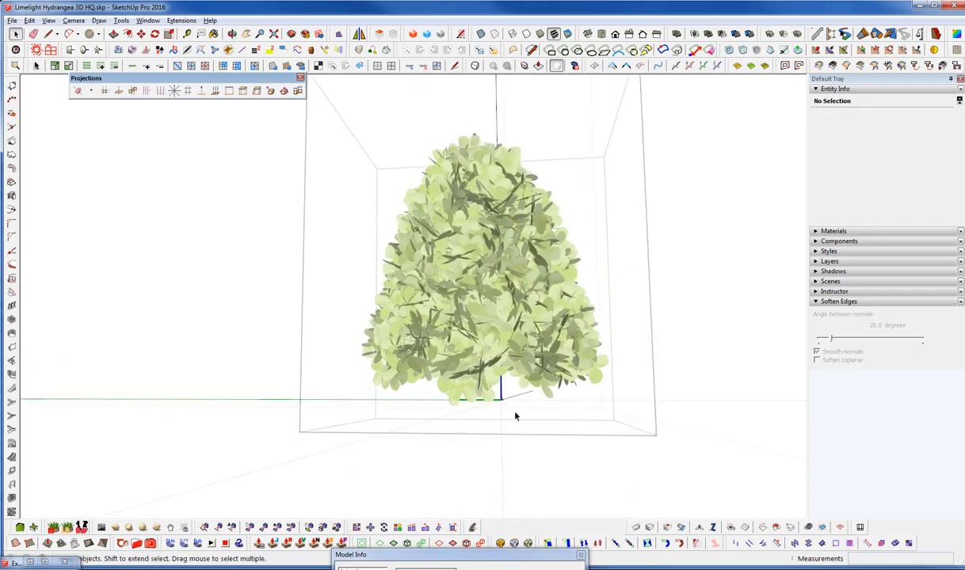
pyautogui.moveTo(501, 386); pyautogui.dragTo(442, 254, button='middle')
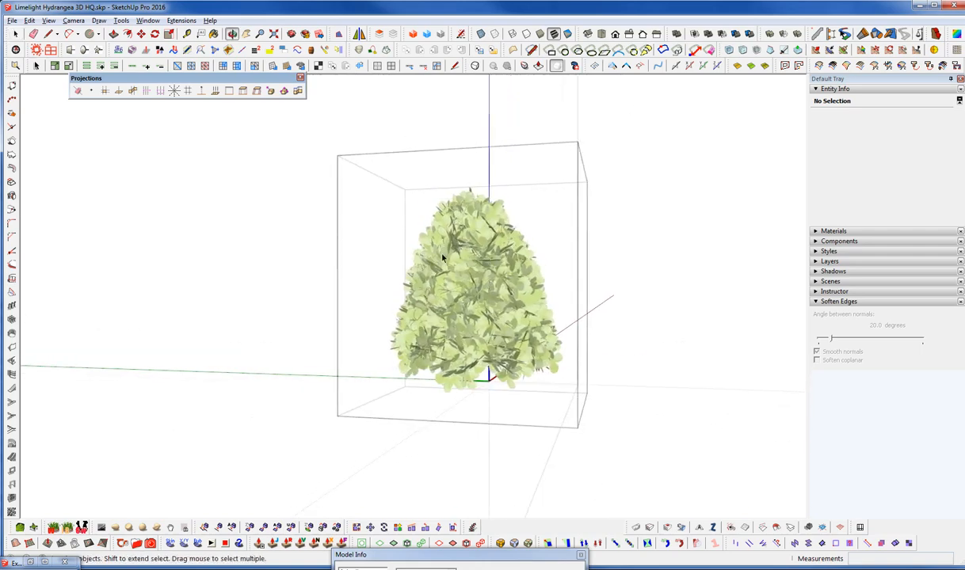
# Move the flower component's axes origin slightly up the blue axis, to the underside of the flower head
pyautogui.click(121, 20)
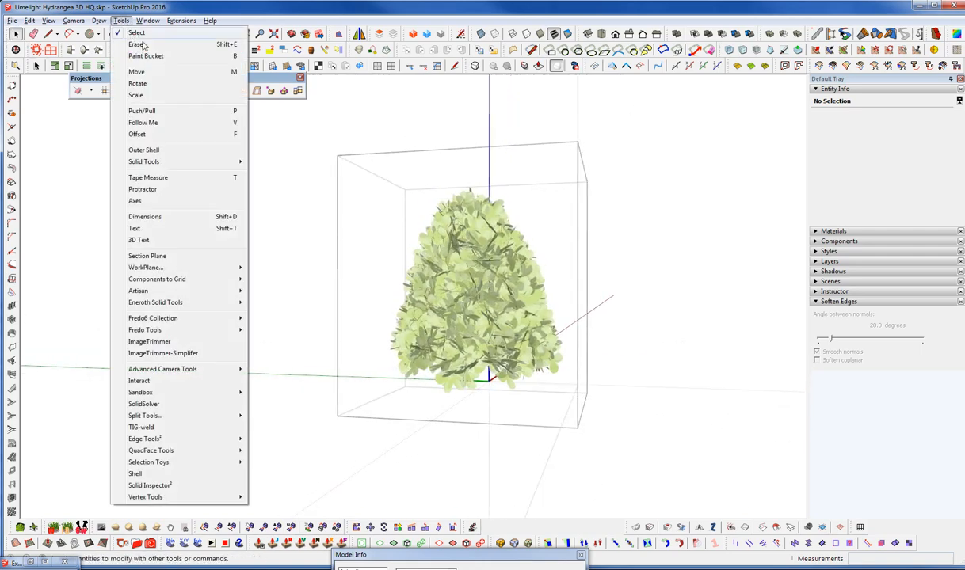
pyautogui.click(147, 202)
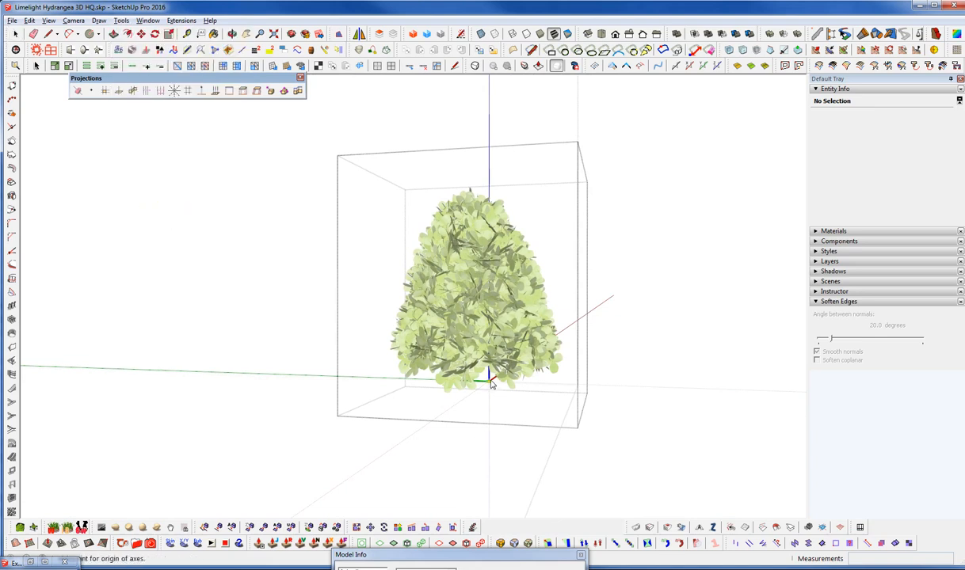
pyautogui.scroll(2, 489, 387)
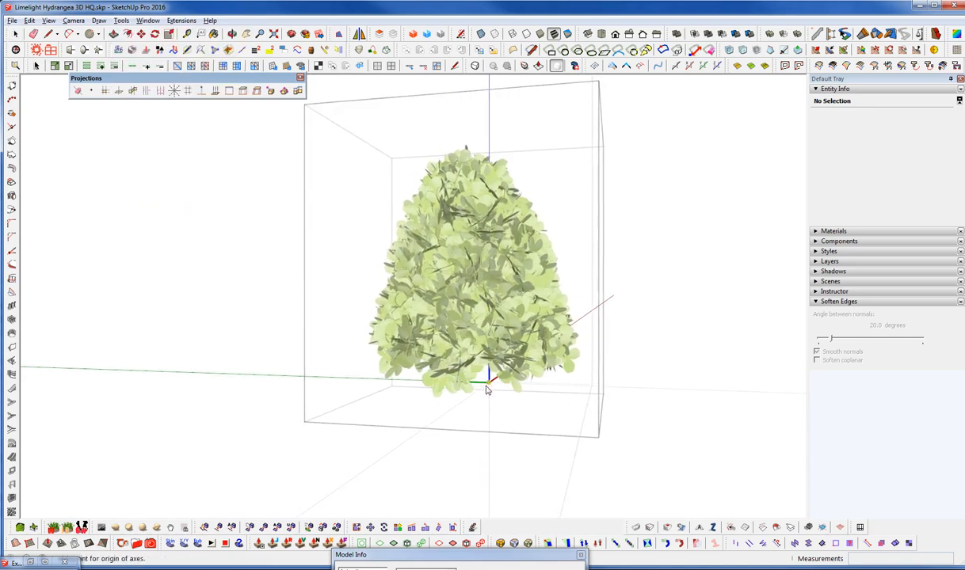
pyautogui.scroll(3, 489, 387)
pyautogui.moveTo(489, 384); pyautogui.dragTo(495, 391, button='middle')
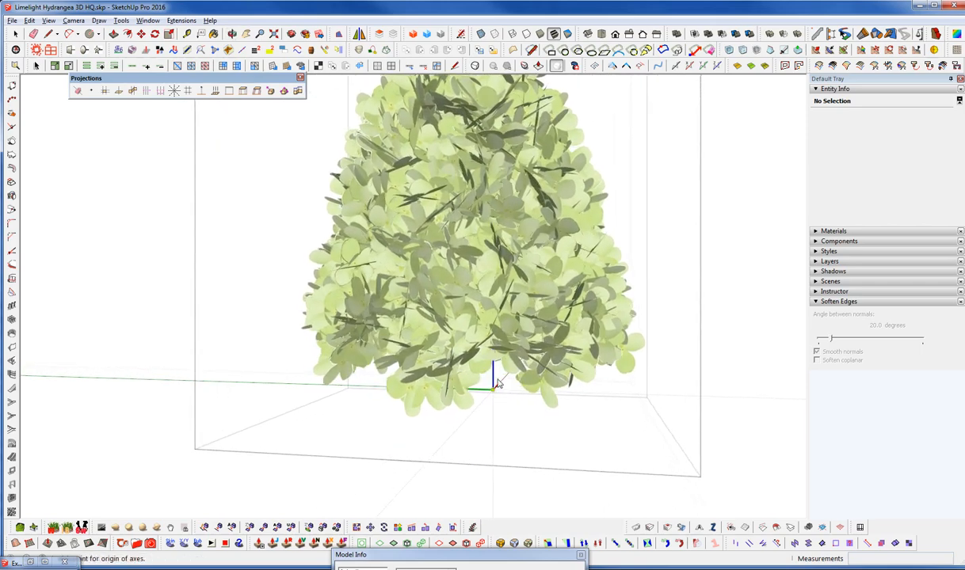
pyautogui.moveTo(491, 377)
pyautogui.mouseDown(button='middle')
pyautogui.moveTo(470, 338)
pyautogui.moveTo(487, 364)
pyautogui.mouseUp(button='middle')
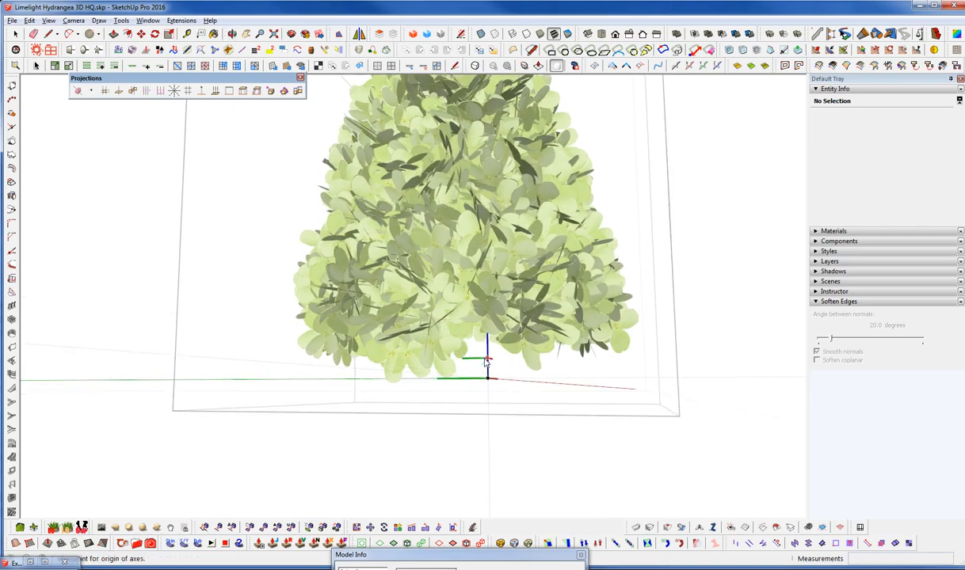
pyautogui.click(488, 363)
pyautogui.moveTo(487, 363); pyautogui.dragTo(497, 304, button='middle')
pyautogui.press('space')
pyautogui.scroll(-4, 499, 304)
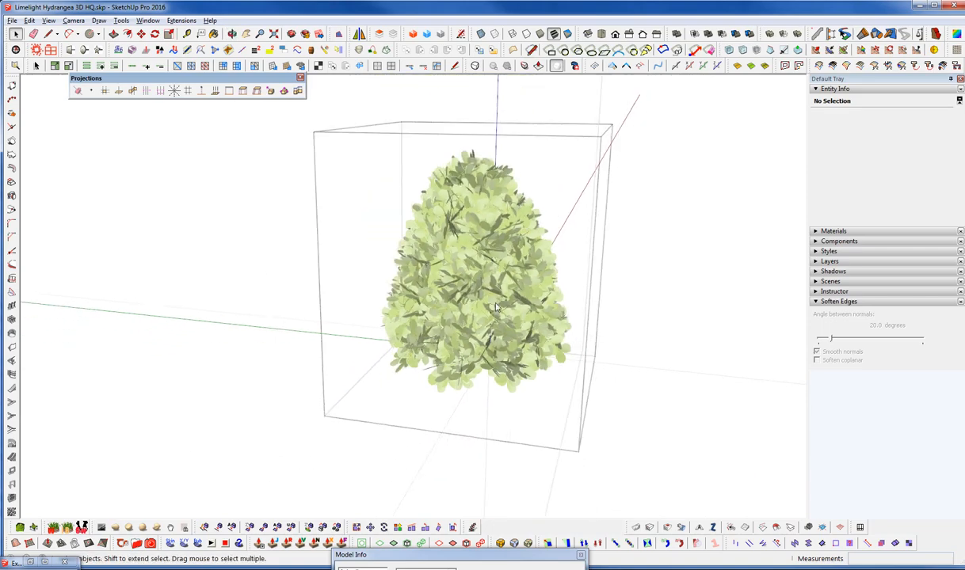
# Close the flower component and return to editing the branches component, with the whole branch cluster and flower in view
pyautogui.press('Escape')
pyautogui.click(527, 327)
pyautogui.moveTo(454, 255); pyautogui.dragTo(291, 293, button='middle')
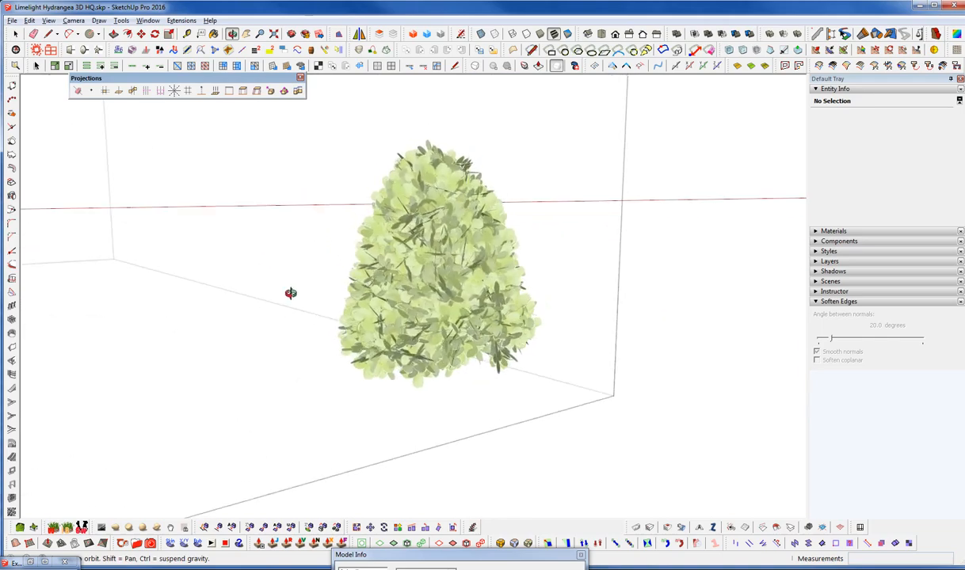
pyautogui.doubleClick(461, 327)
pyautogui.moveTo(464, 329); pyautogui.dragTo(462, 386, button='middle')
pyautogui.scroll(-4, 534, 316)
pyautogui.press('Escape')
pyautogui.scroll(-5, 529, 319)
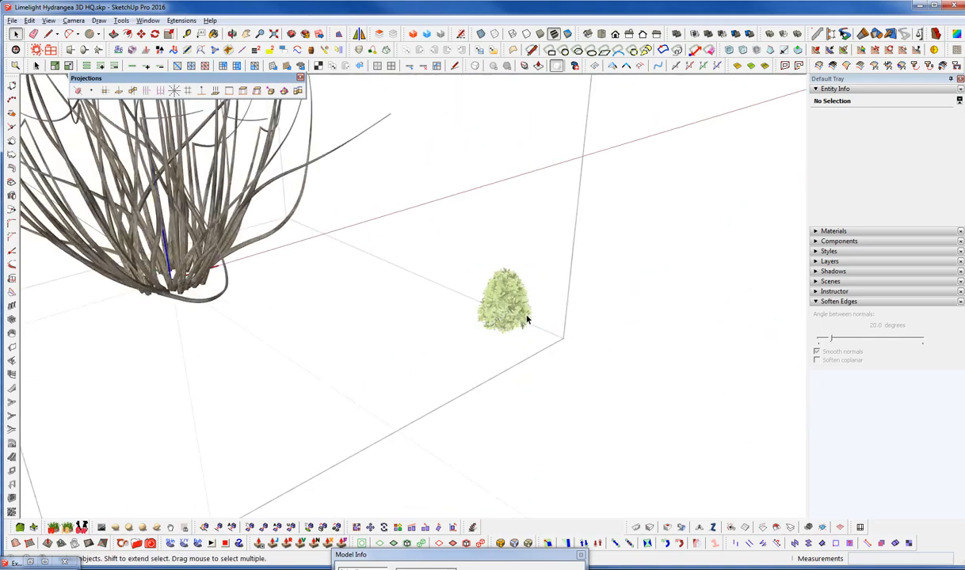
pyautogui.moveTo(317, 267); pyautogui.dragTo(412, 408, button='middle')
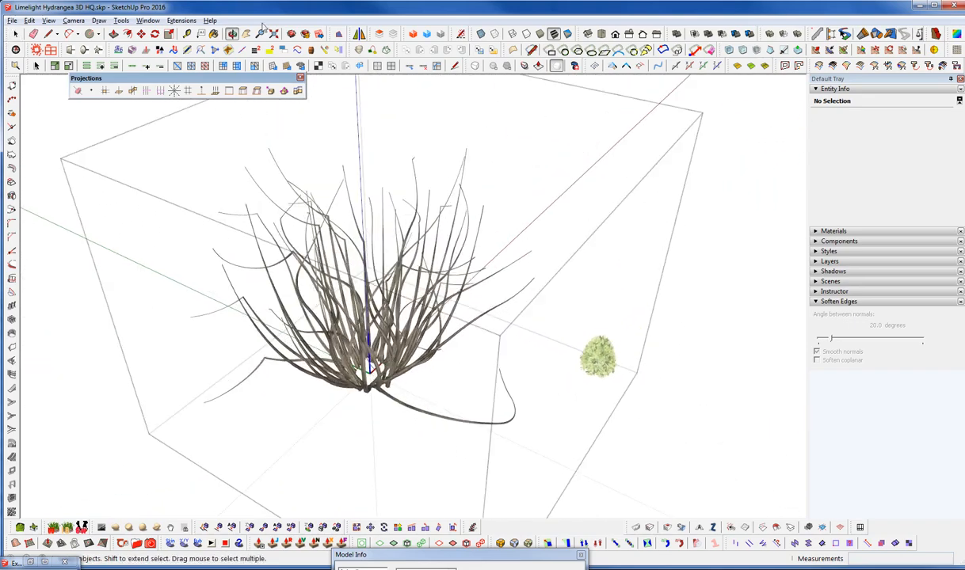
# Review the Guide Tools extension's commands for creating construction points and inserting components at them
pyautogui.click(182, 20)
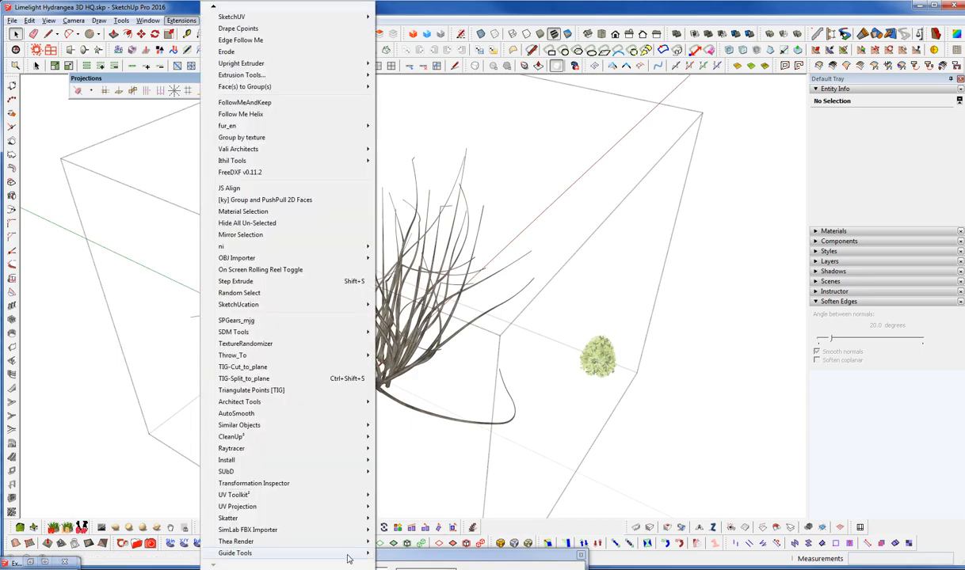
pyautogui.moveTo(349, 554)
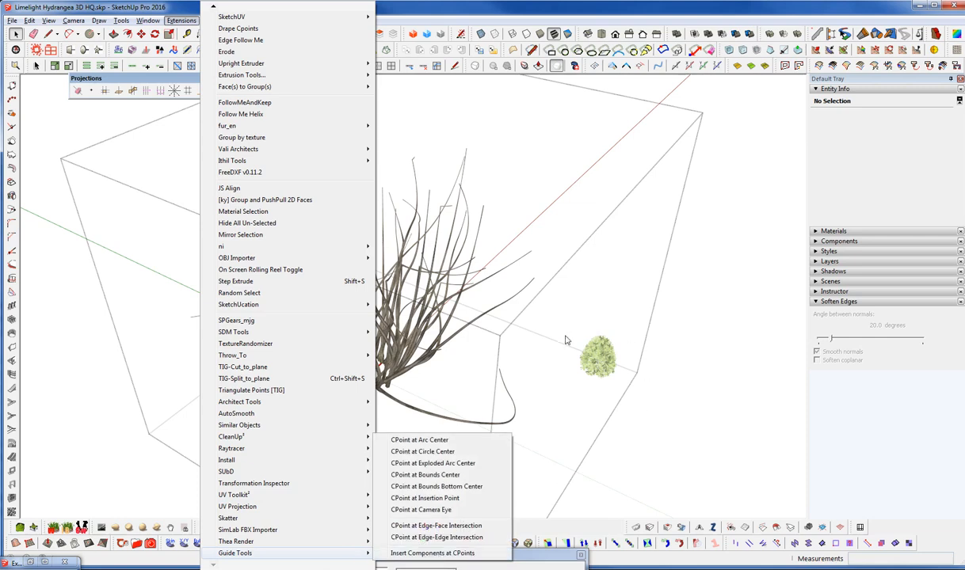
pyautogui.click(615, 375)
pyautogui.moveTo(584, 439); pyautogui.dragTo(649, 490, button='middle')
pyautogui.press('space')
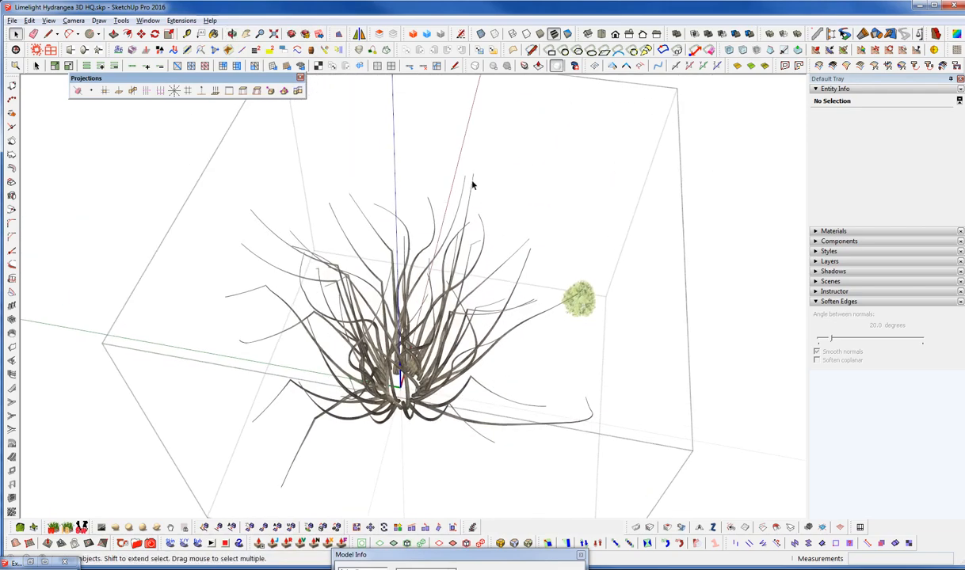
# Try placing guide points at the endpoints of the outer branches, from the flower side around the rear of the plant
pyautogui.scroll(3, 472, 185)
pyautogui.scroll(3, 469, 188)
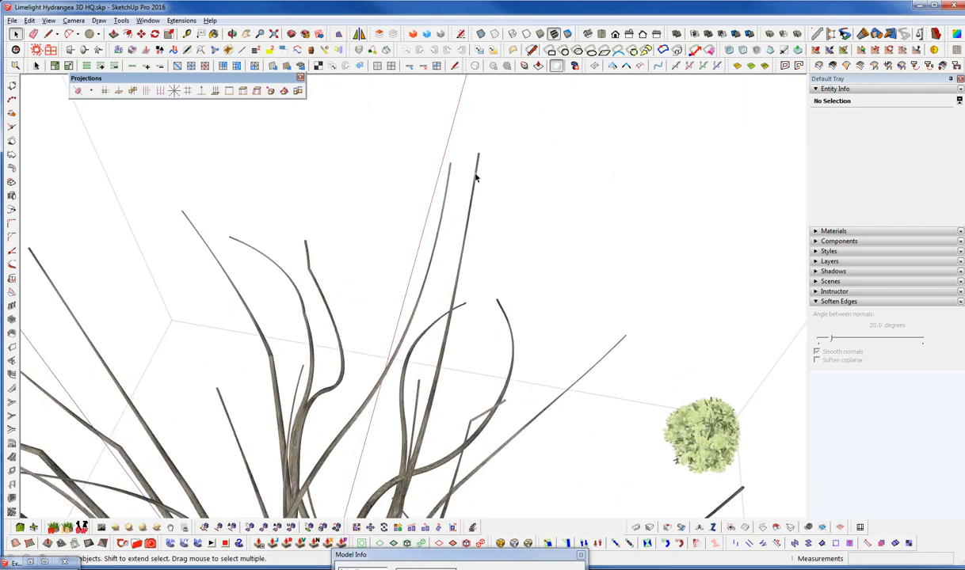
pyautogui.moveTo(470, 189); pyautogui.dragTo(444, 248, button='middle')
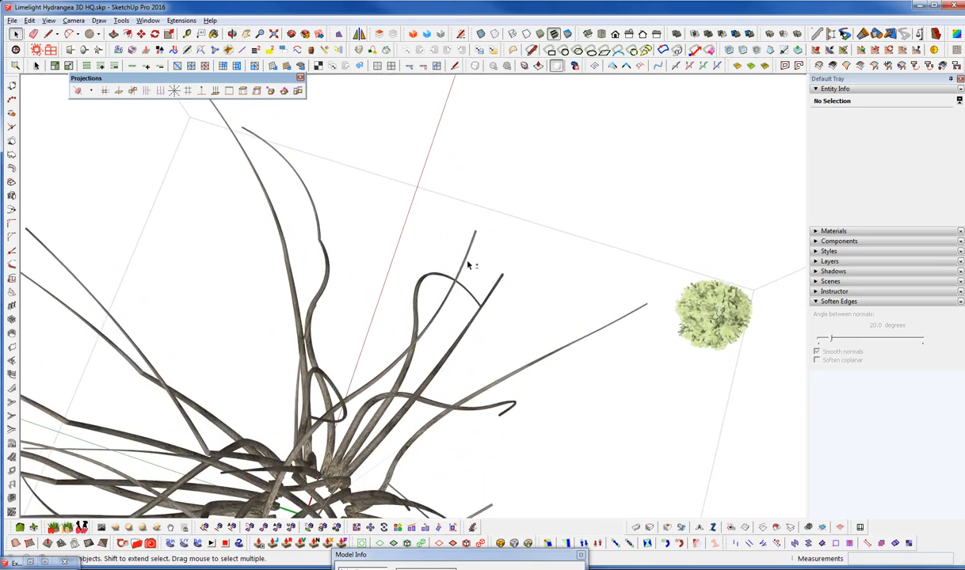
pyautogui.scroll(3, 446, 245)
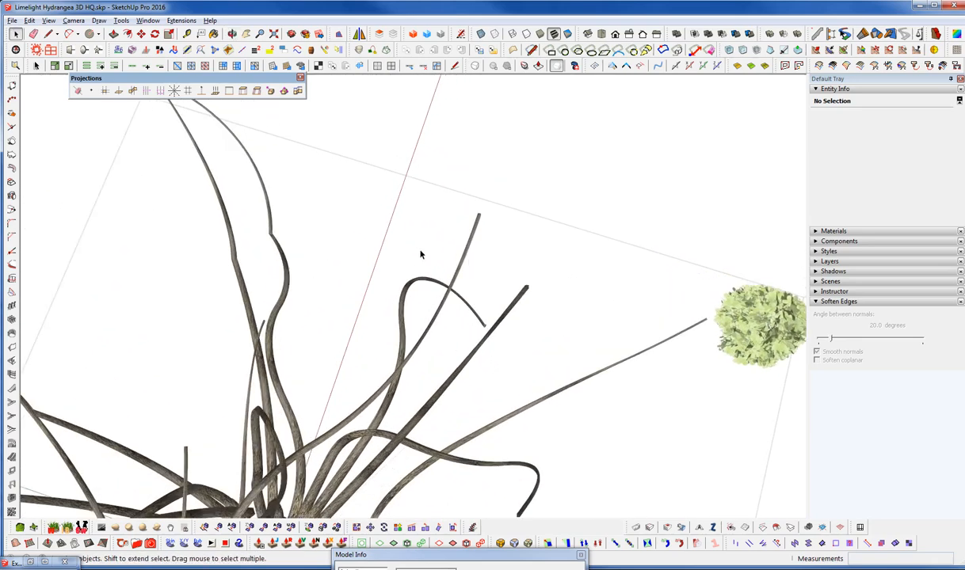
pyautogui.moveTo(99, 77); pyautogui.dragTo(289, 84)
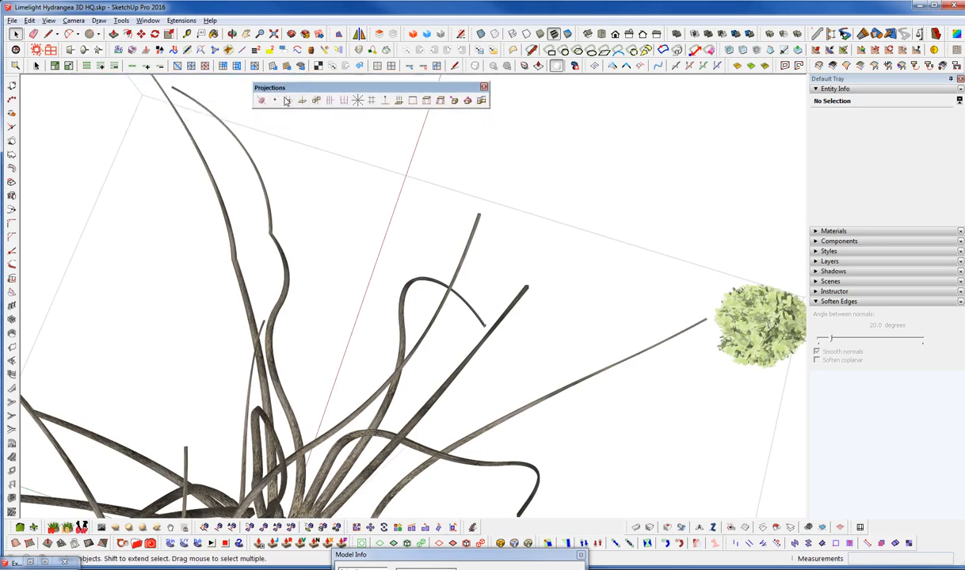
pyautogui.click(479, 215)
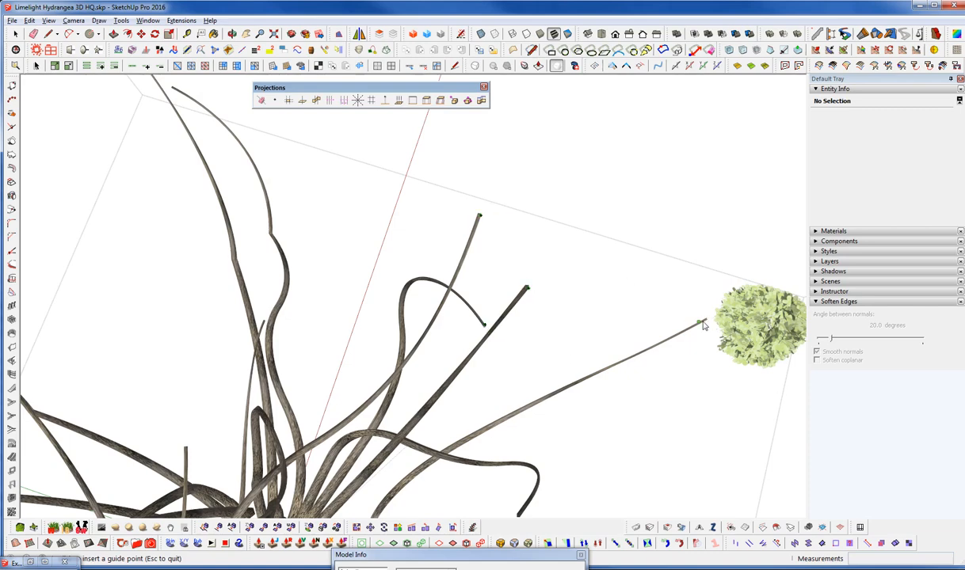
pyautogui.scroll(-2, 541, 388)
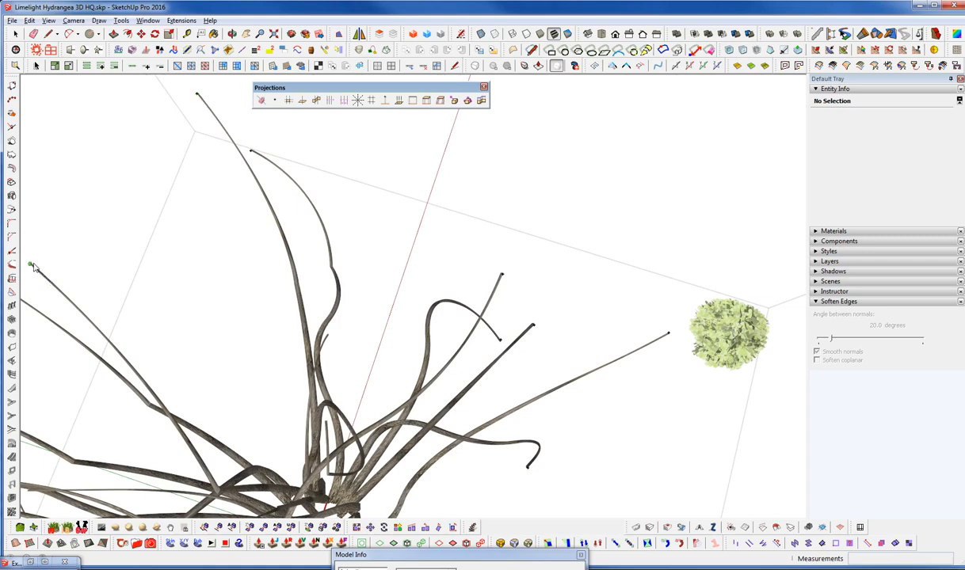
pyautogui.keyDown('shift'); pyautogui.moveTo(72, 316); pyautogui.dragTo(246, 258, button='middle'); pyautogui.keyUp('shift')
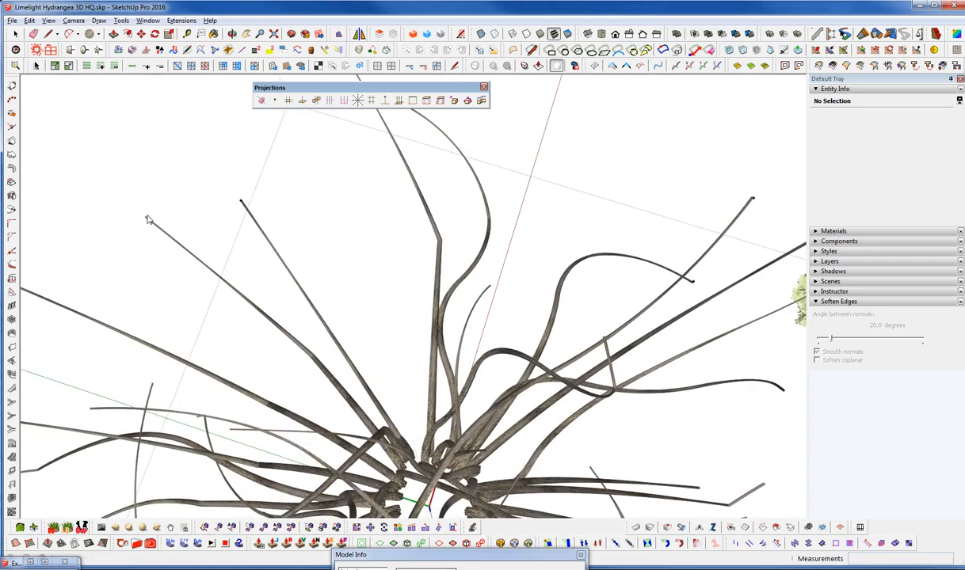
pyautogui.keyDown('shift'); pyautogui.moveTo(170, 254); pyautogui.dragTo(353, 202, button='middle'); pyautogui.keyUp('shift')
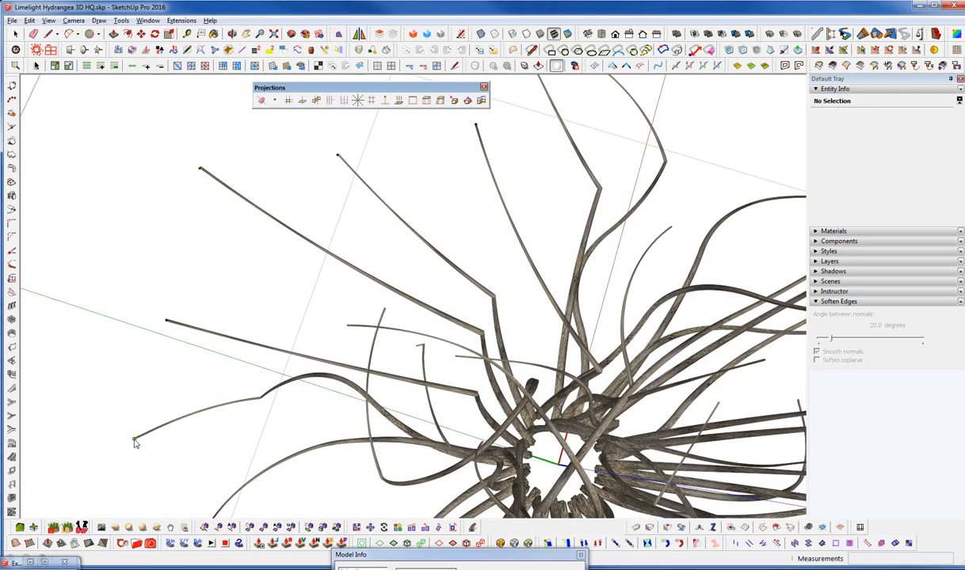
# Switch the face style to Monochrome and continue placing guide points on the inner and outer branch tips
pyautogui.click(568, 34)
pyautogui.moveTo(286, 450)
pyautogui.keyDown('shift'); pyautogui.mouseDown(button='middle')
pyautogui.moveTo(278, 370)
pyautogui.moveTo(264, 360)
pyautogui.mouseUp(button='middle'); pyautogui.keyUp('shift')
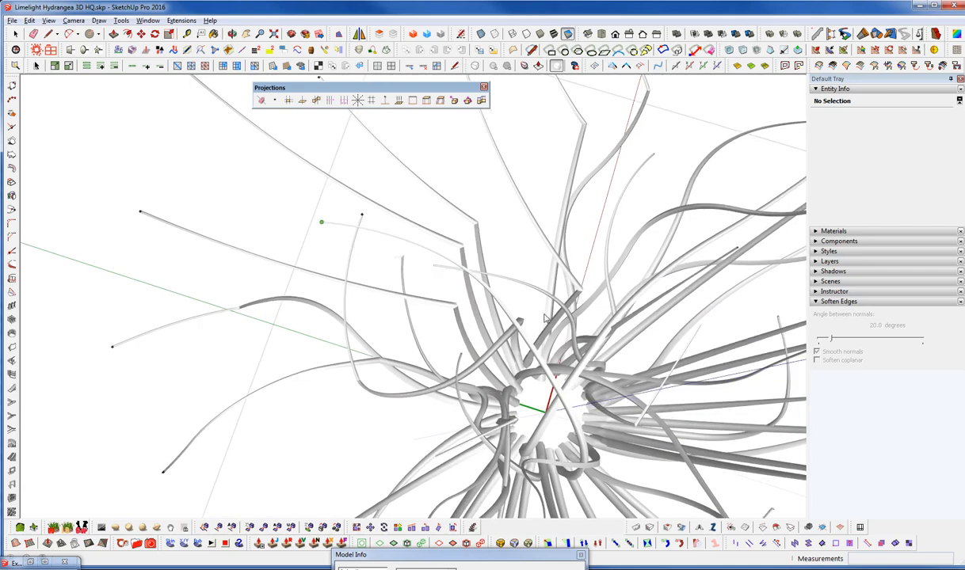
pyautogui.keyDown('shift'); pyautogui.moveTo(441, 354); pyautogui.dragTo(367, 242, button='middle'); pyautogui.keyUp('shift')
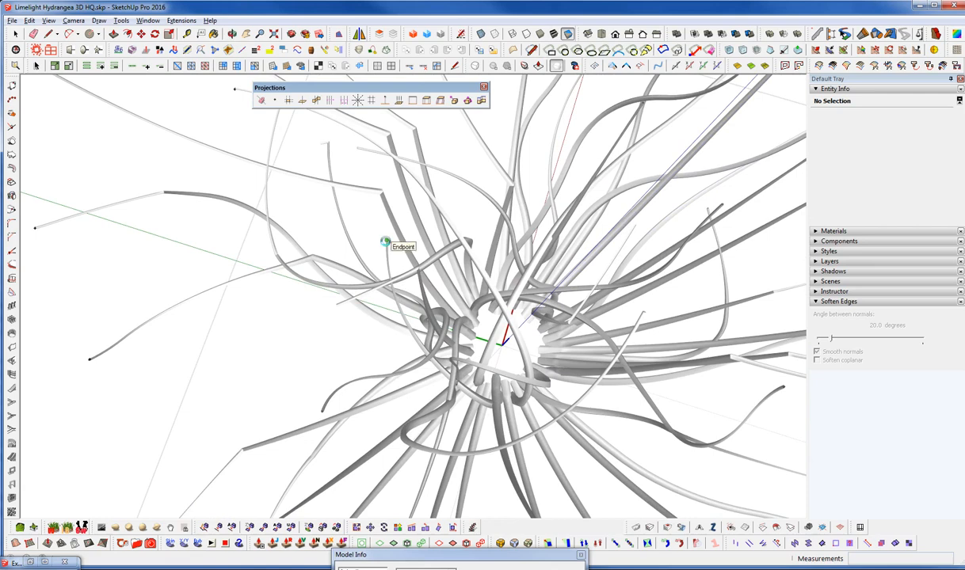
pyautogui.click(320, 144)
pyautogui.moveTo(544, 301); pyautogui.dragTo(507, 200, button='middle')
pyautogui.scroll(-3, 508, 200)
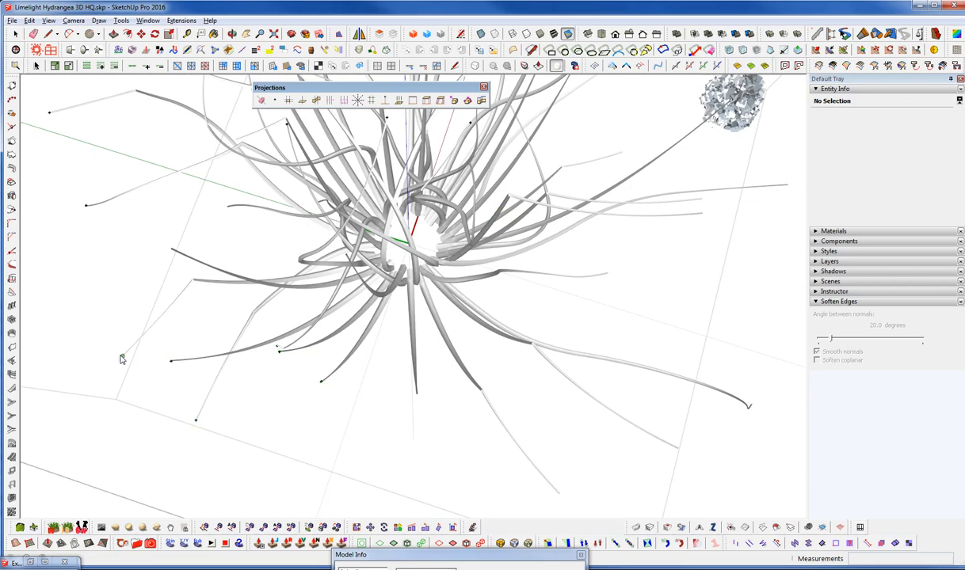
# Try adding guide points to the front branch tips and leave the guide point tool
pyautogui.moveTo(162, 280); pyautogui.dragTo(213, 273, button='middle')
pyautogui.moveTo(557, 313); pyautogui.dragTo(621, 312, button='middle')
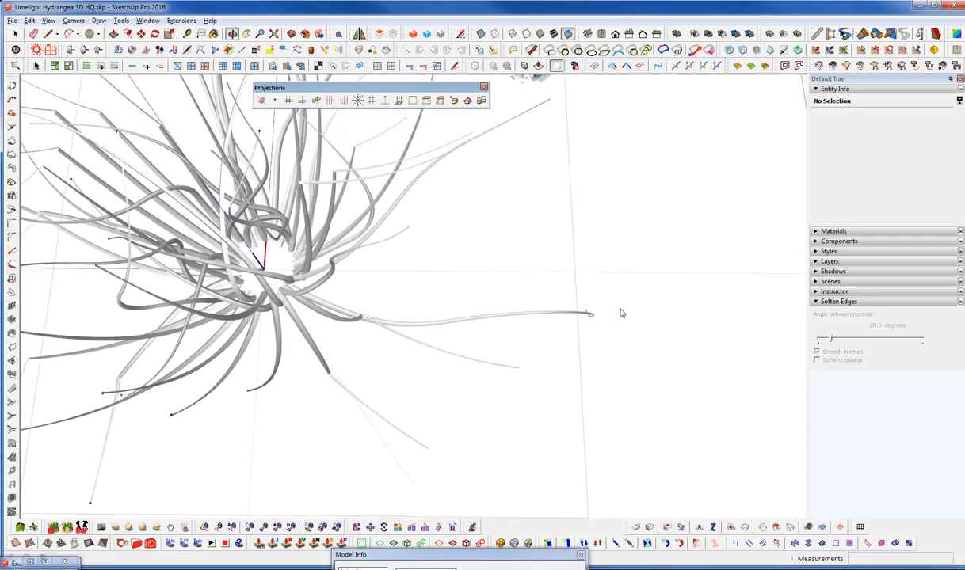
pyautogui.click(518, 368)
pyautogui.moveTo(569, 318); pyautogui.dragTo(567, 316, button='middle')
pyautogui.press('space')
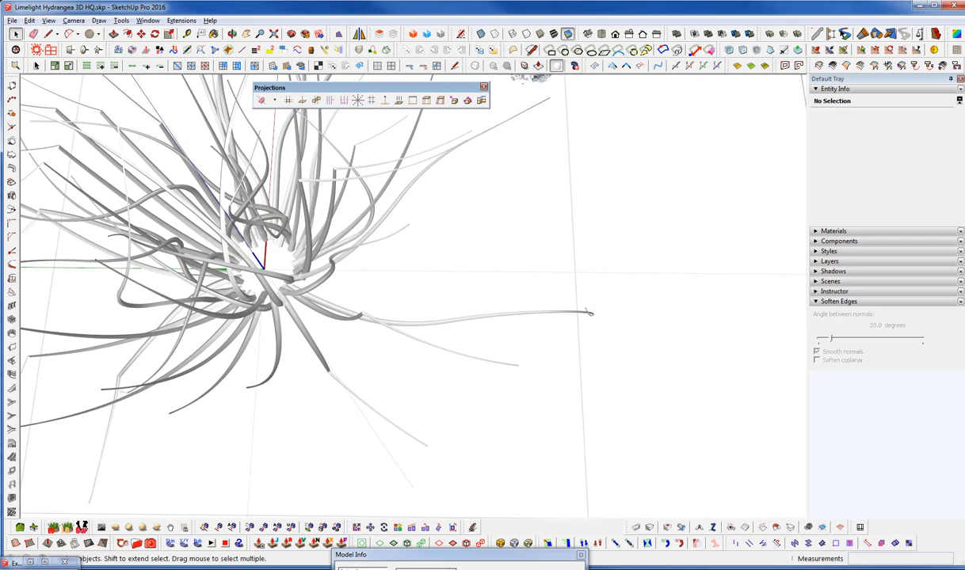
# Restart the guide point tool and place points on the endpoints of the low, outward-curving branches at the front
pyautogui.click(274, 100)
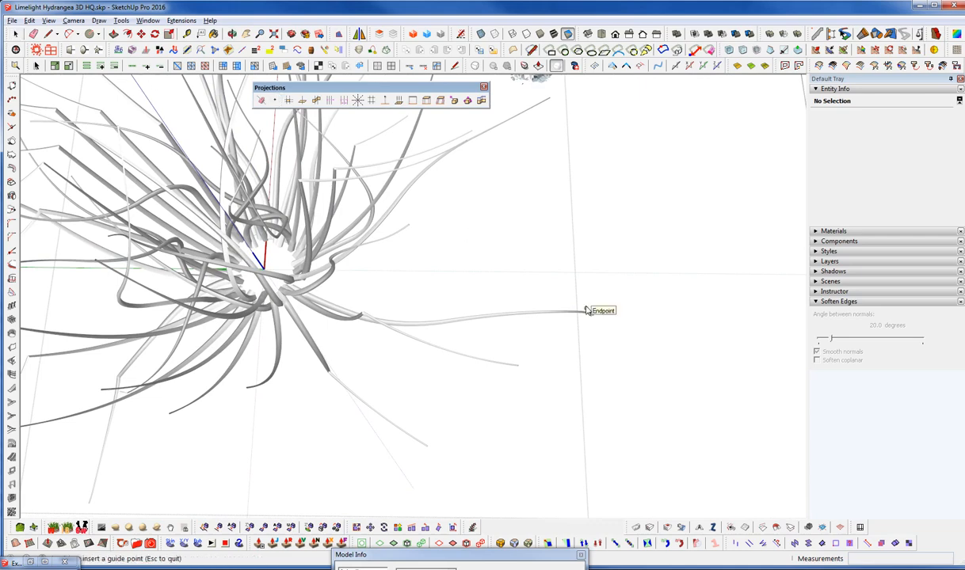
pyautogui.click(517, 367)
pyautogui.moveTo(251, 376); pyautogui.dragTo(338, 321, button='middle')
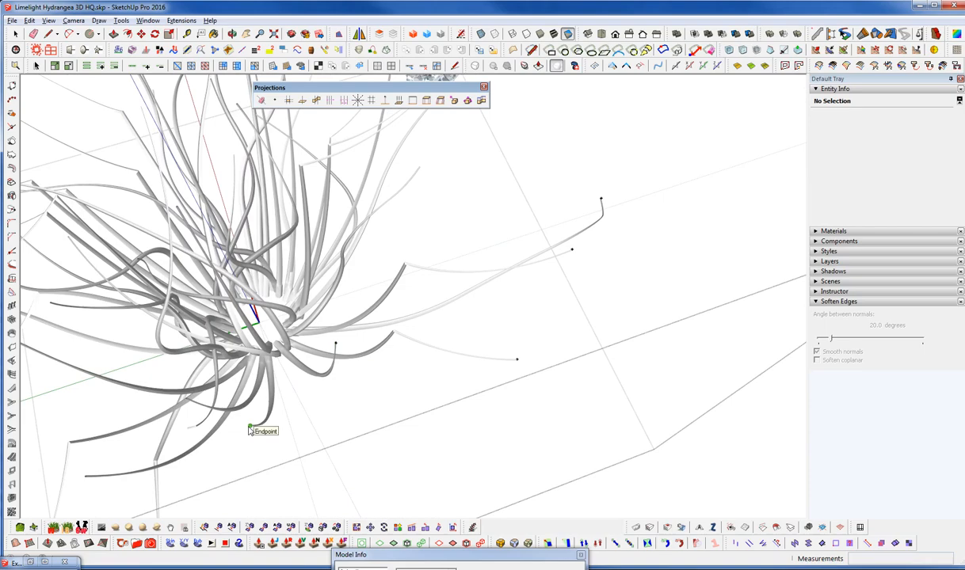
pyautogui.moveTo(251, 429); pyautogui.dragTo(510, 381, button='middle')
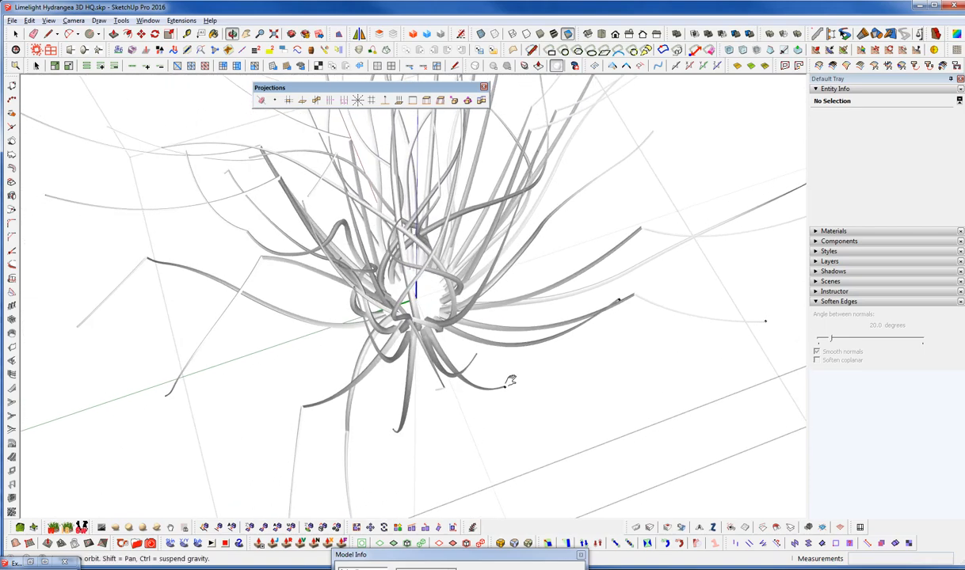
pyautogui.moveTo(441, 351); pyautogui.dragTo(297, 471, button='middle')
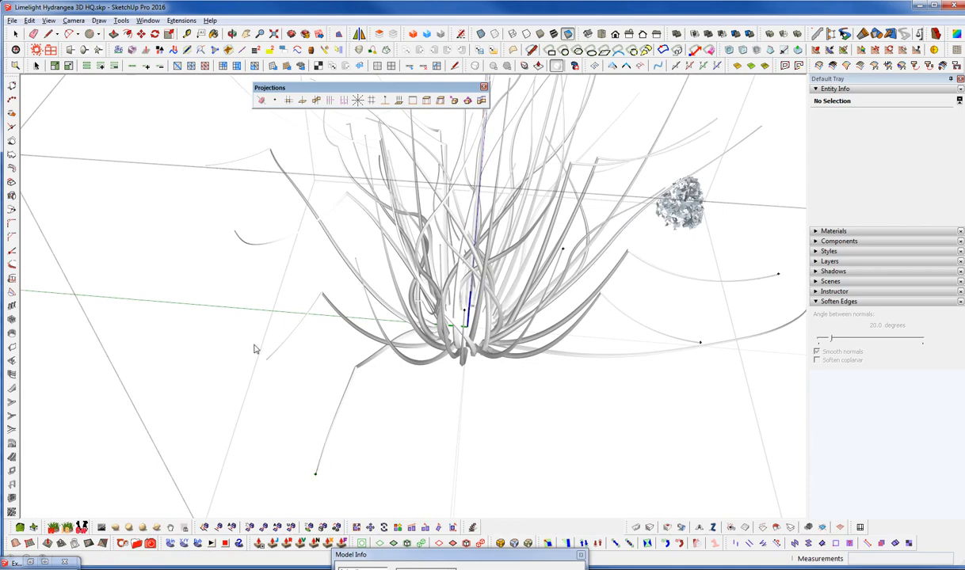
# Place guide points on the endpoints of the outer branches along the plant's green-axis side
pyautogui.click(234, 232)
pyautogui.click(206, 166)
pyautogui.moveTo(255, 195); pyautogui.dragTo(266, 303, button='middle')
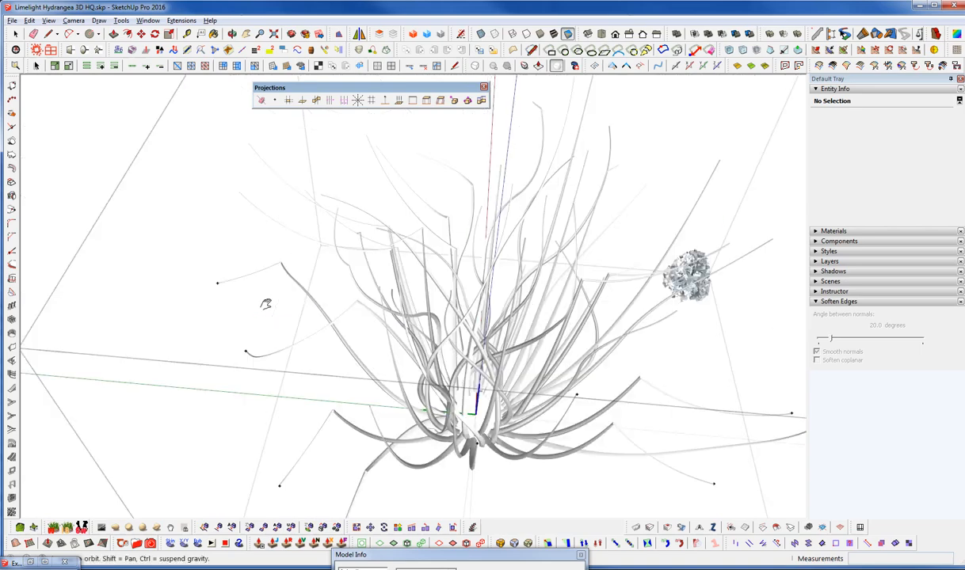
pyautogui.click(247, 143)
pyautogui.moveTo(278, 251); pyautogui.dragTo(292, 263, button='middle')
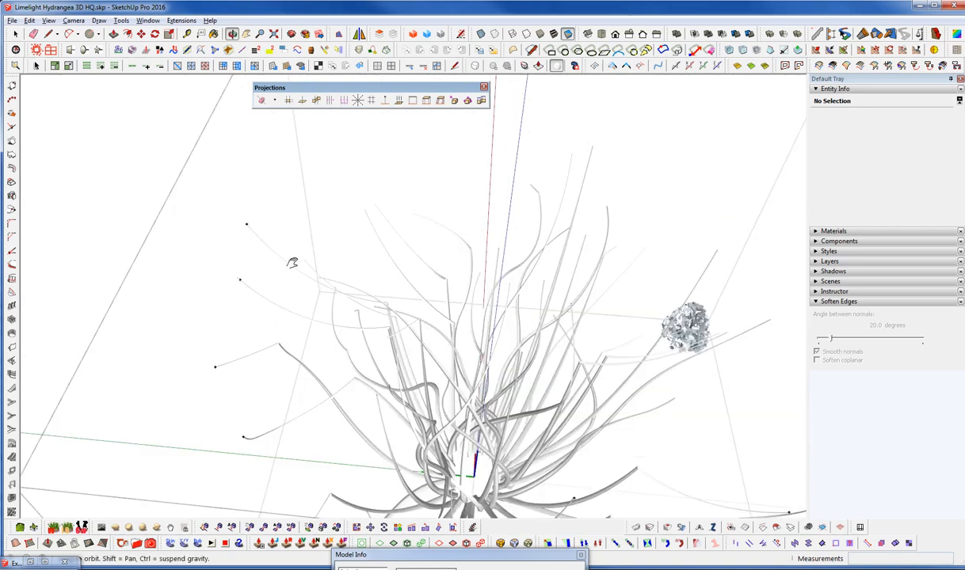
# Place guide points on the endpoints of the tall upper branches across the back of the plant
pyautogui.click(377, 213)
pyautogui.click(412, 213)
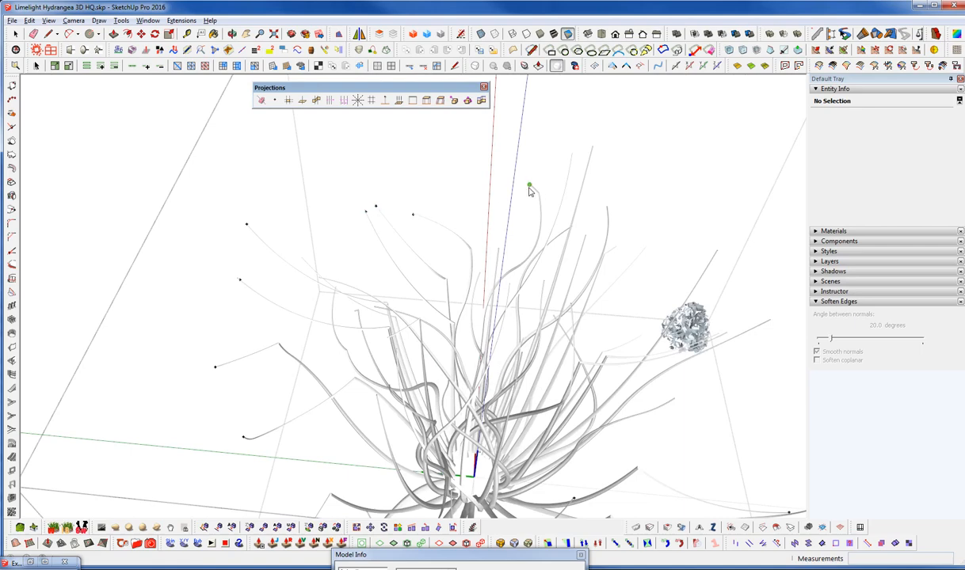
pyautogui.click(572, 154)
pyautogui.moveTo(599, 225); pyautogui.dragTo(575, 221, button='middle')
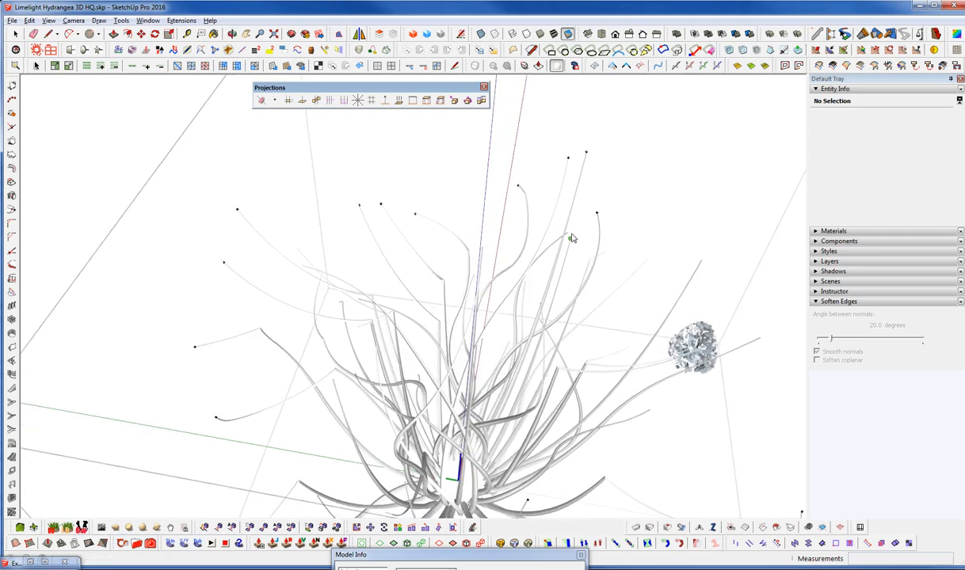
pyautogui.click(568, 233)
# Place guide points on the branch endpoints facing the flower and on the inner tips in the middle of the plant
pyautogui.moveTo(690, 382); pyautogui.dragTo(590, 396, button='middle')
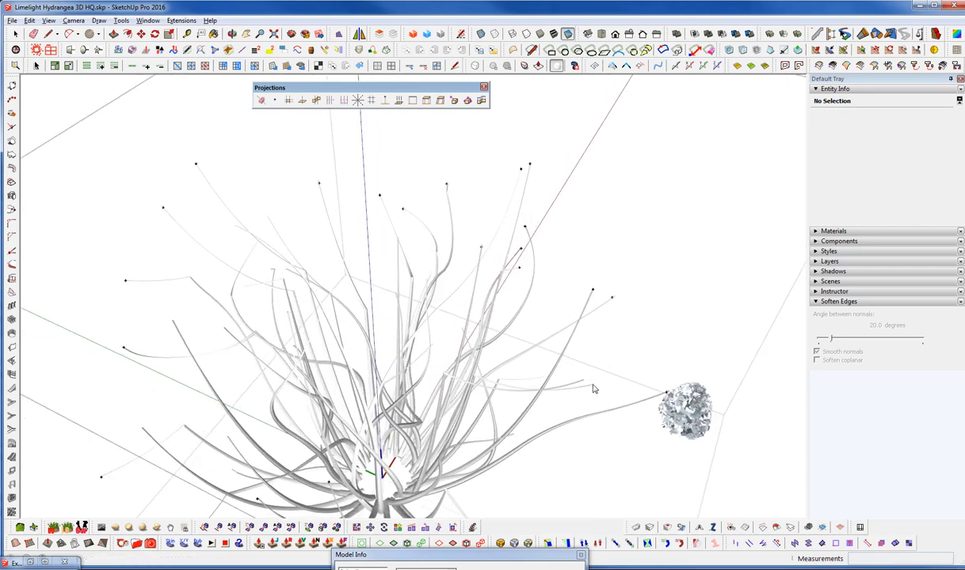
pyautogui.moveTo(541, 379); pyautogui.dragTo(572, 371, button='middle')
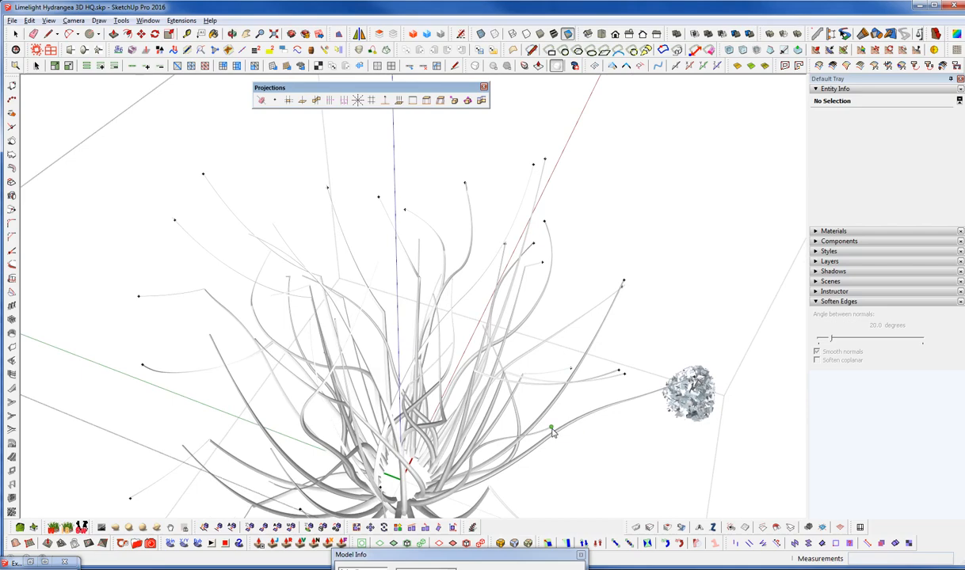
pyautogui.moveTo(555, 440); pyautogui.dragTo(550, 419, button='middle')
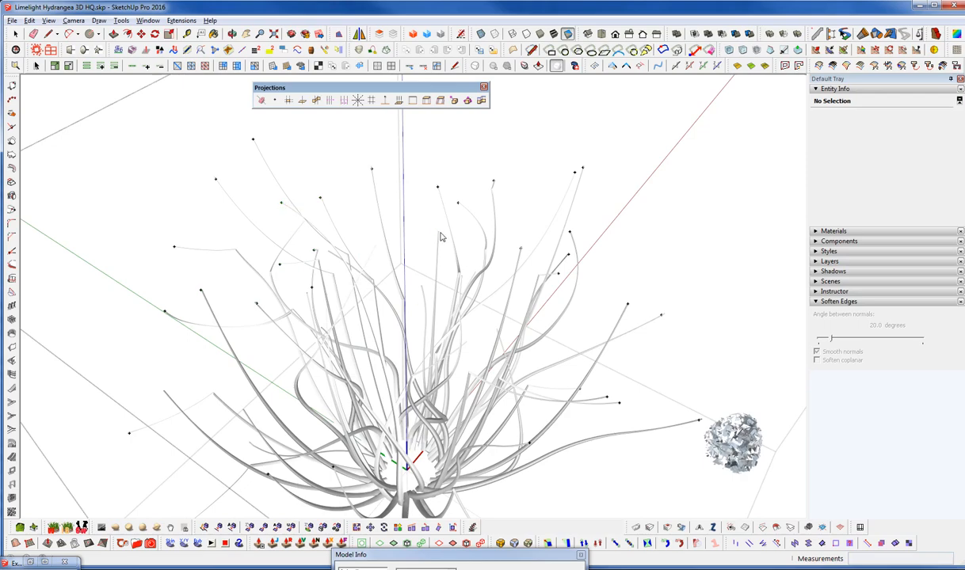
pyautogui.moveTo(550, 370); pyautogui.dragTo(400, 366, button='middle')
pyautogui.moveTo(267, 268); pyautogui.dragTo(159, 231, button='middle')
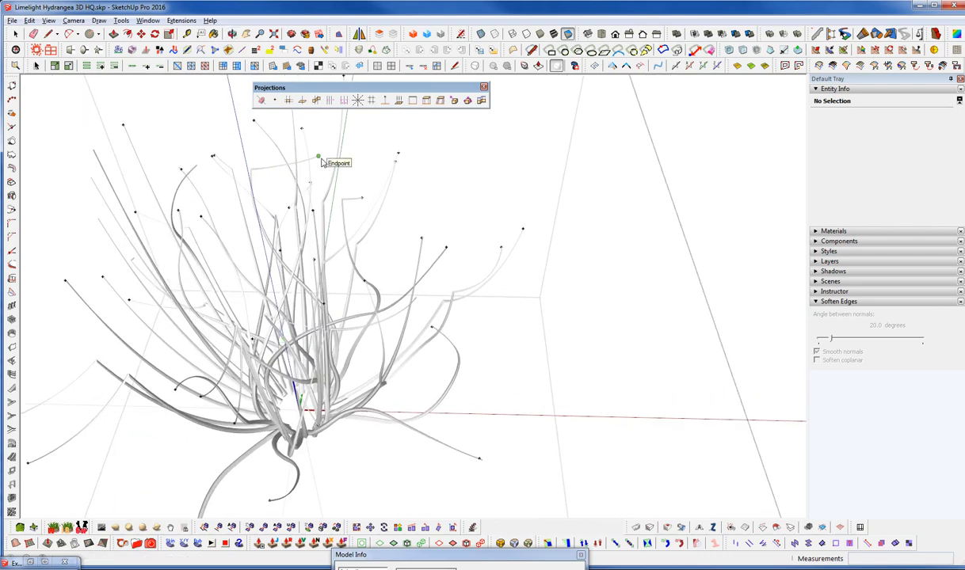
# Check around the plant and place guide points on the remaining unmarked branch endpoints
pyautogui.moveTo(340, 343); pyautogui.dragTo(273, 396, button='middle')
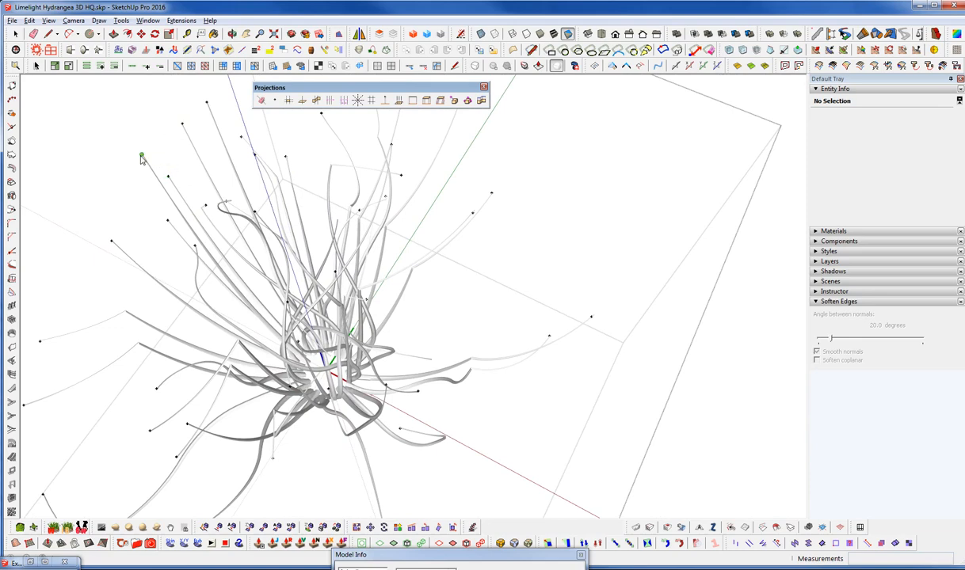
pyautogui.moveTo(420, 290); pyautogui.dragTo(179, 327, button='middle')
pyautogui.moveTo(248, 437); pyautogui.dragTo(605, 407, button='middle')
pyautogui.moveTo(427, 323); pyautogui.dragTo(423, 457, button='middle')
pyautogui.moveTo(456, 424); pyautogui.dragTo(457, 157, button='middle')
# Try to reduce a window selection of the branches and their guide points to guides only
pyautogui.scroll(-5, 368, 382)
pyautogui.press('space')
pyautogui.moveTo(143, 139); pyautogui.dragTo(657, 372)
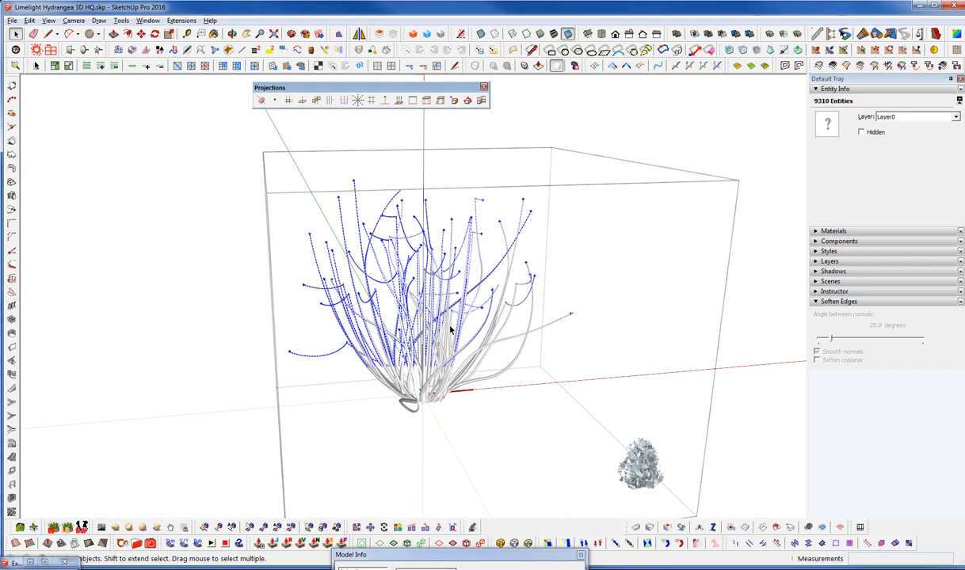
pyautogui.rightClick(434, 288)
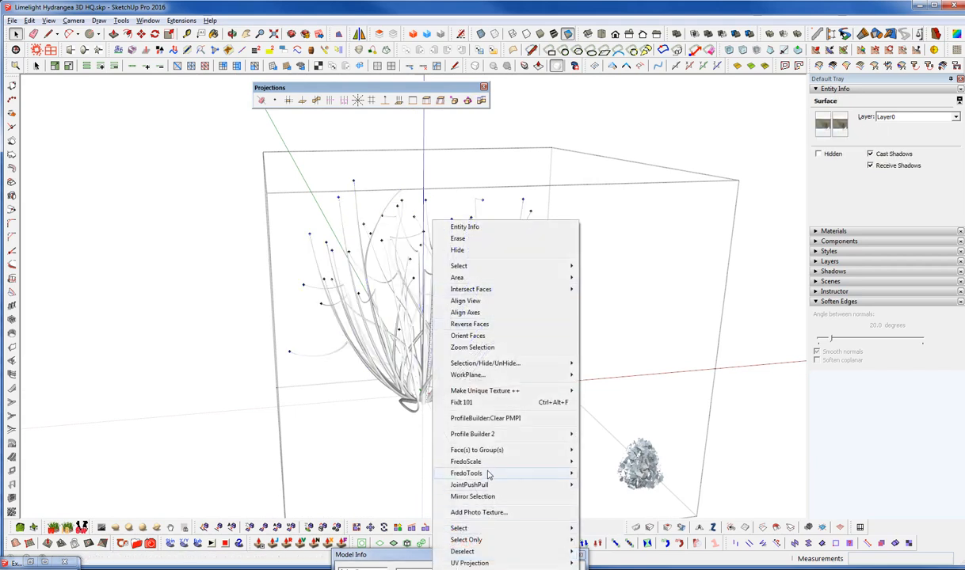
pyautogui.moveTo(444, 540)
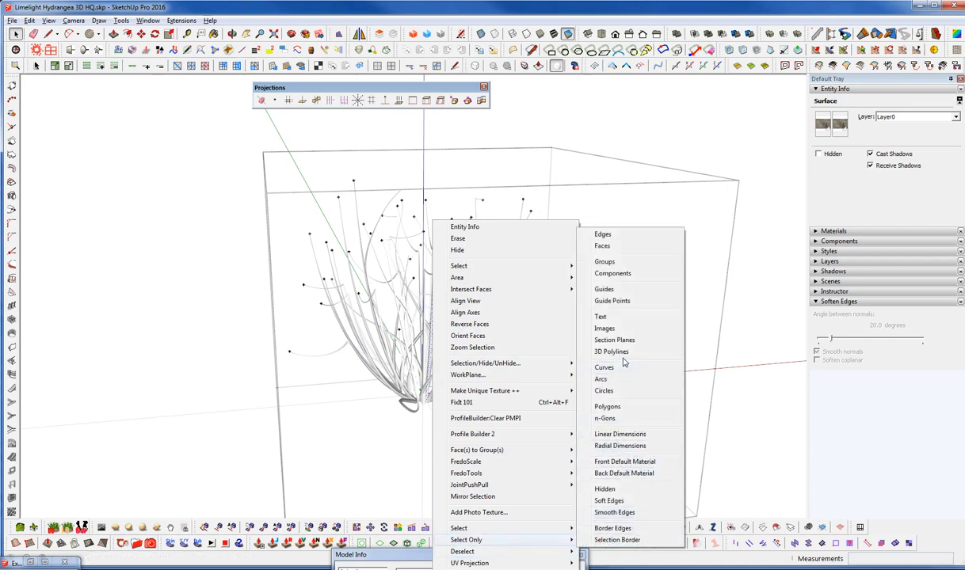
pyautogui.click(618, 292)
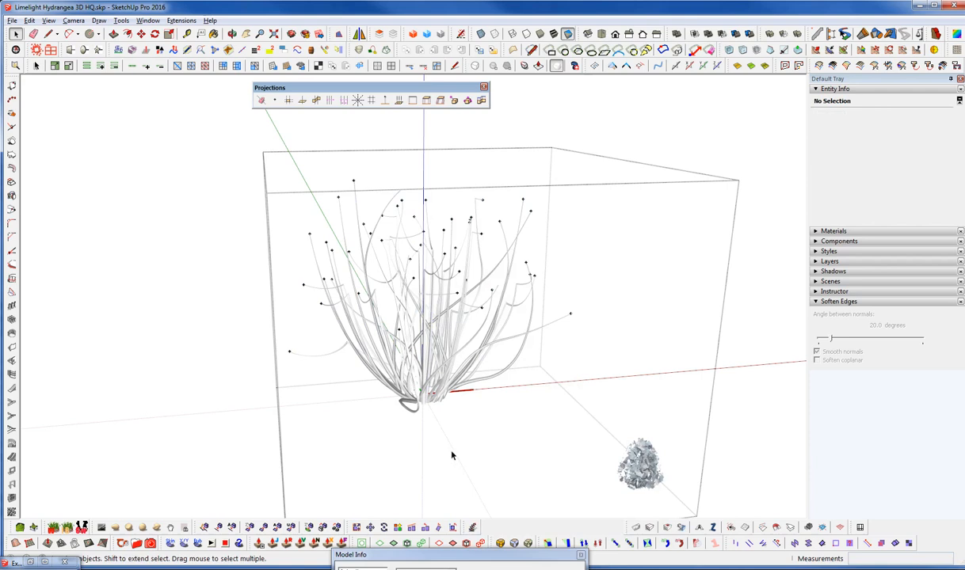
# Select the branches together with their tip markers and reduce the selection to guide points only
pyautogui.click(570, 317)
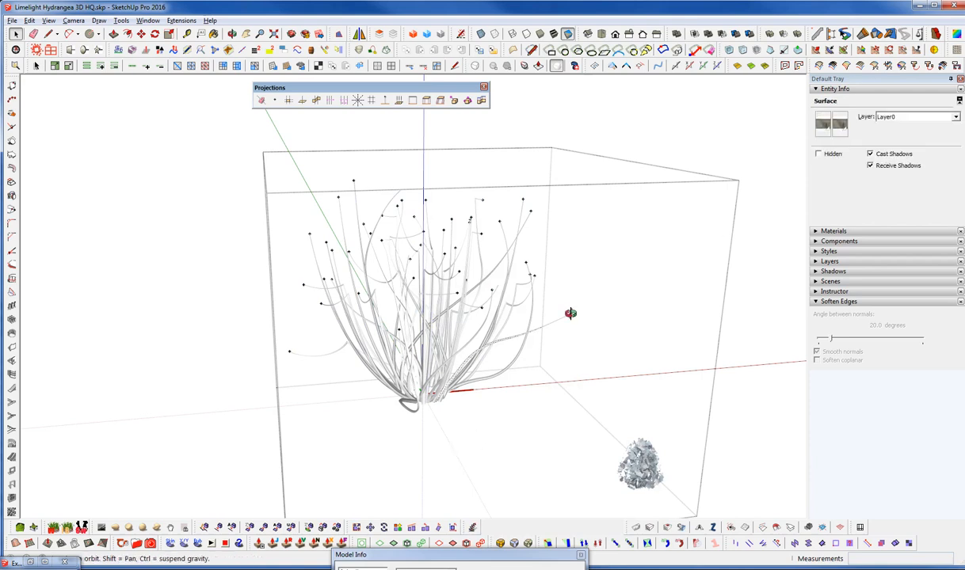
pyautogui.moveTo(580, 326); pyautogui.dragTo(586, 329)
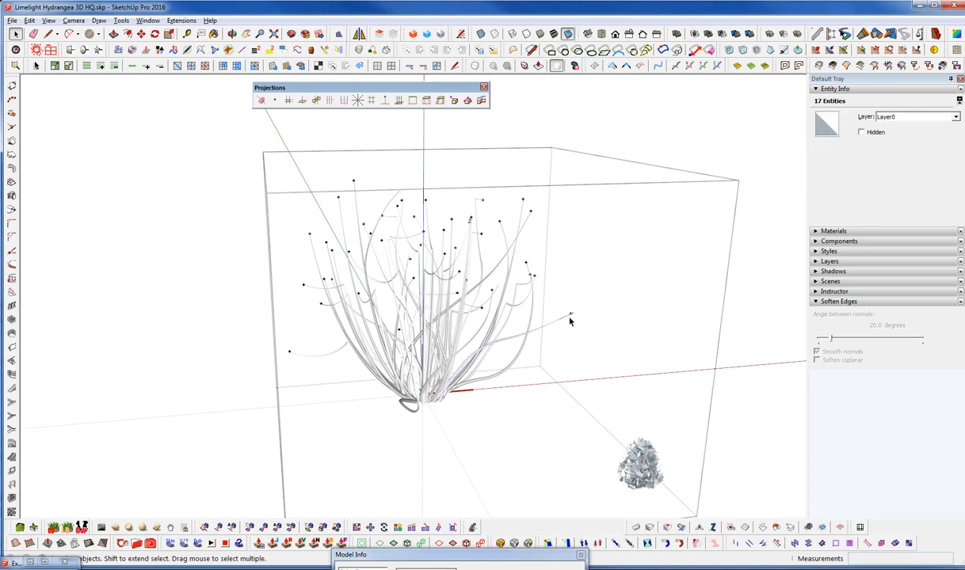
pyautogui.moveTo(159, 134); pyautogui.dragTo(559, 360)
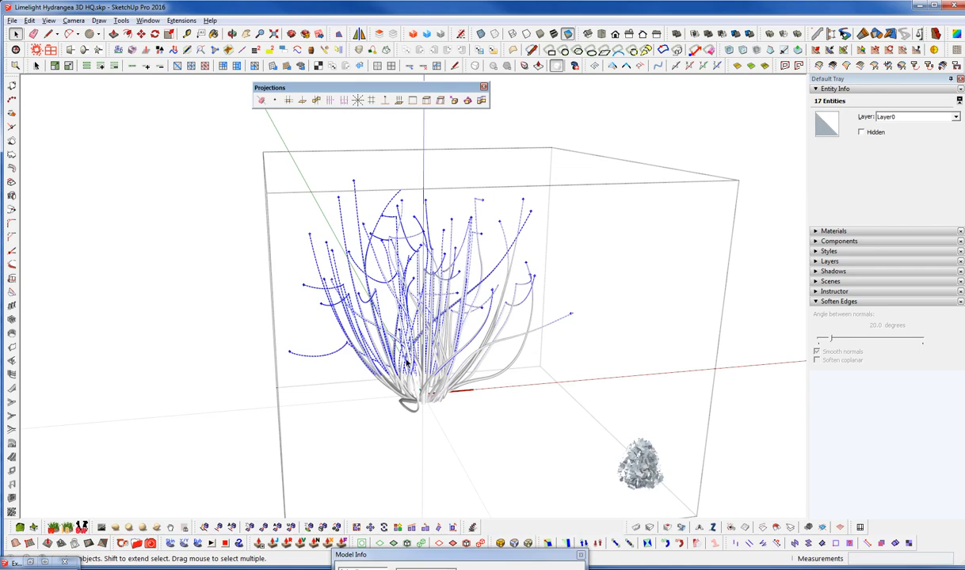
pyautogui.rightClick(388, 356)
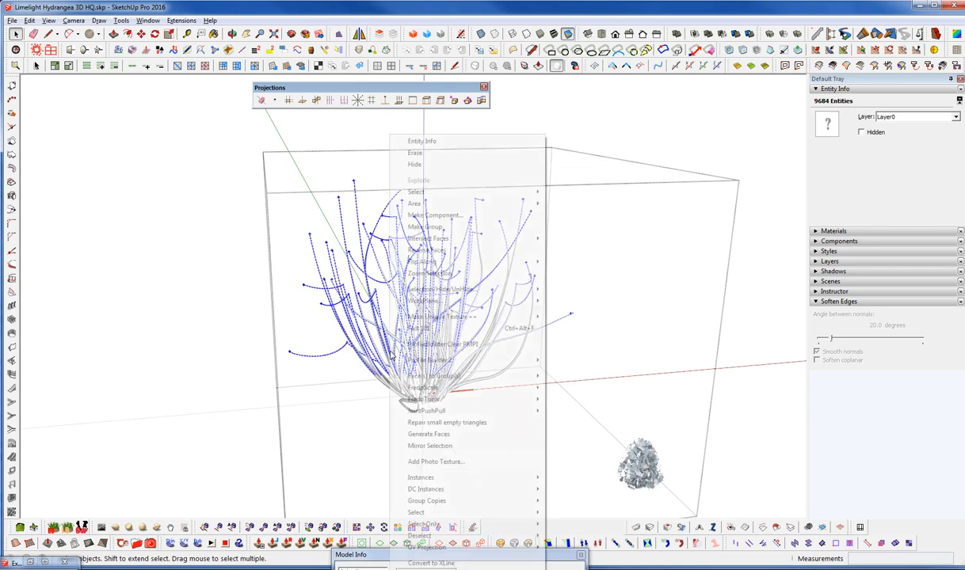
pyautogui.moveTo(434, 526)
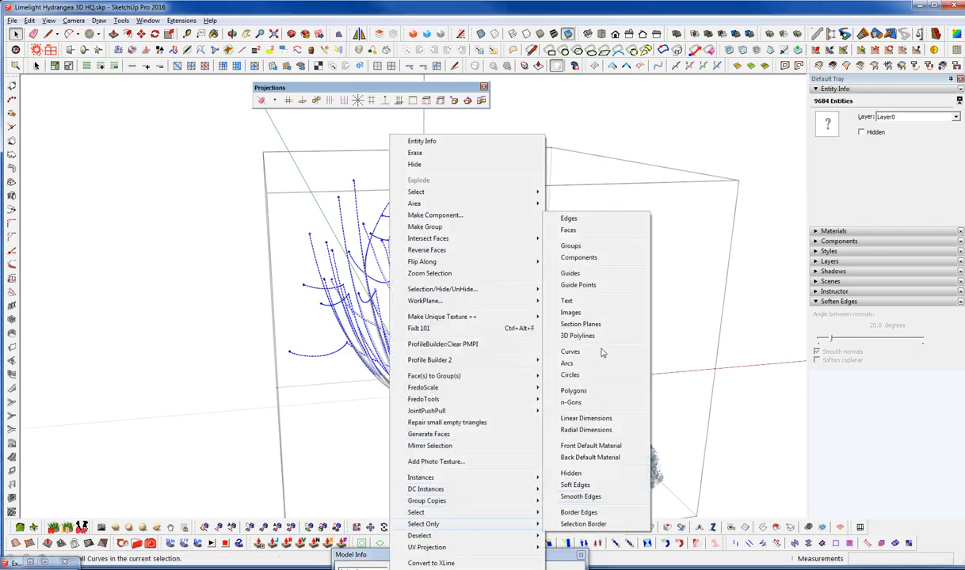
pyautogui.click(583, 285)
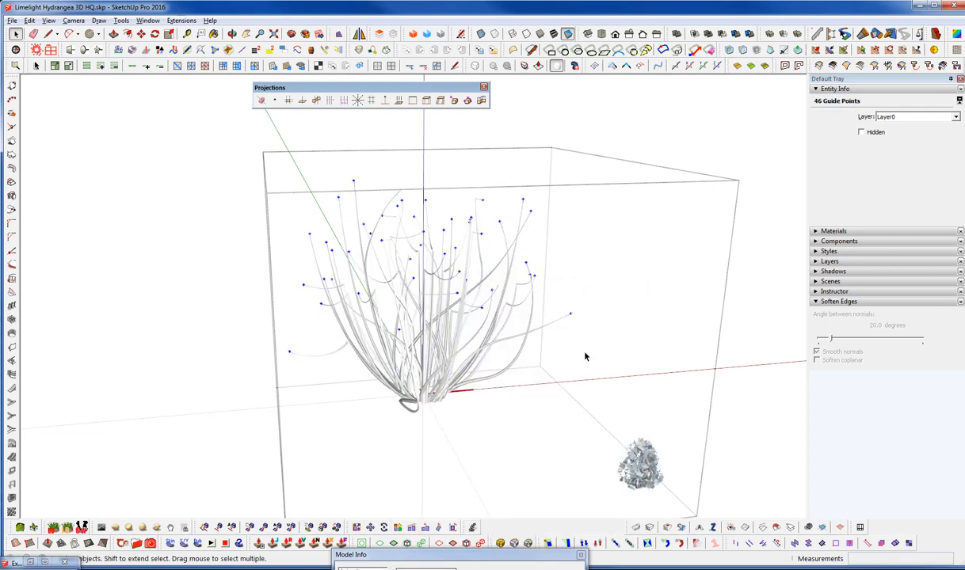
# Add the loose flower component to the guide point selection and insert copies of it at the guide points
pyautogui.moveTo(471, 411); pyautogui.dragTo(632, 400, button='middle')
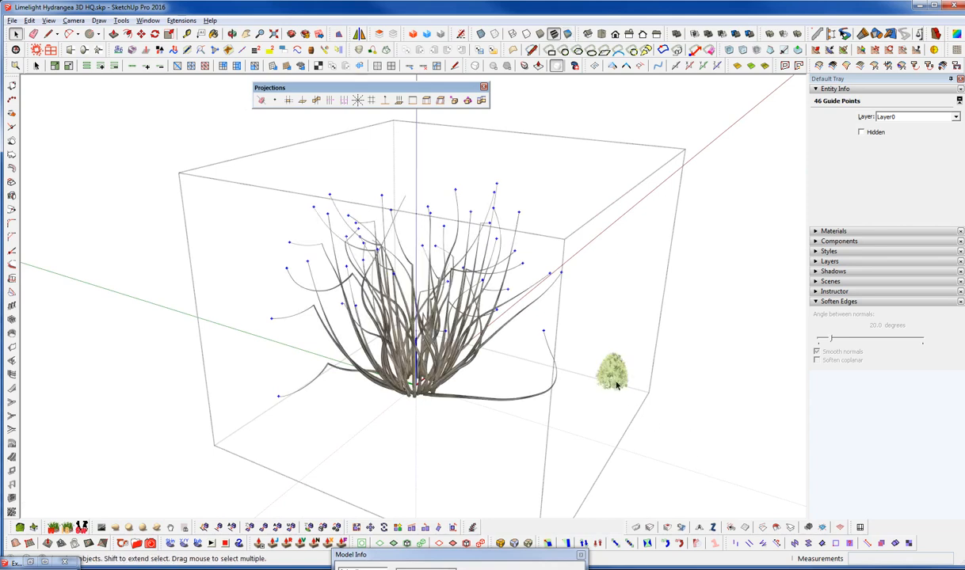
pyautogui.hotkey('ctrl', 'a')
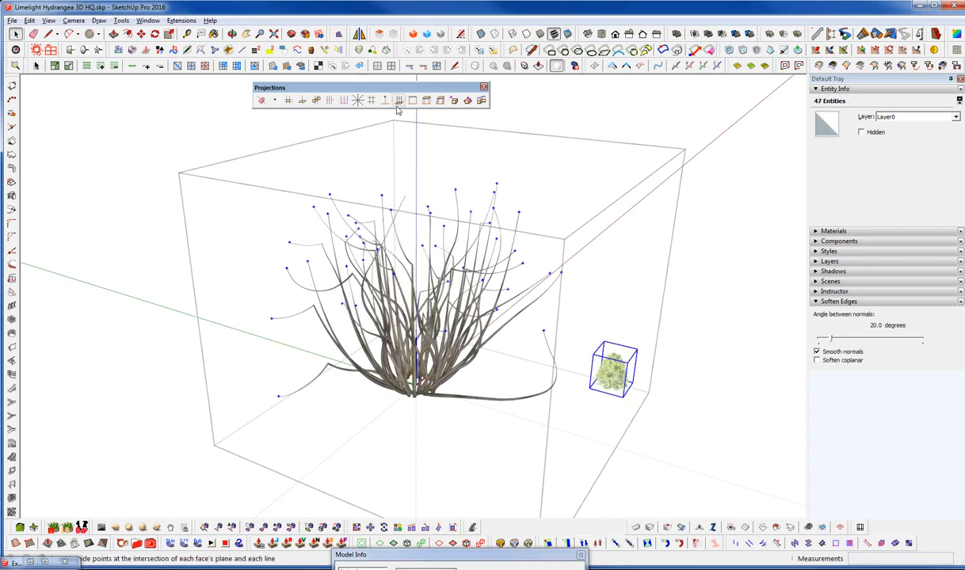
pyautogui.click(182, 20)
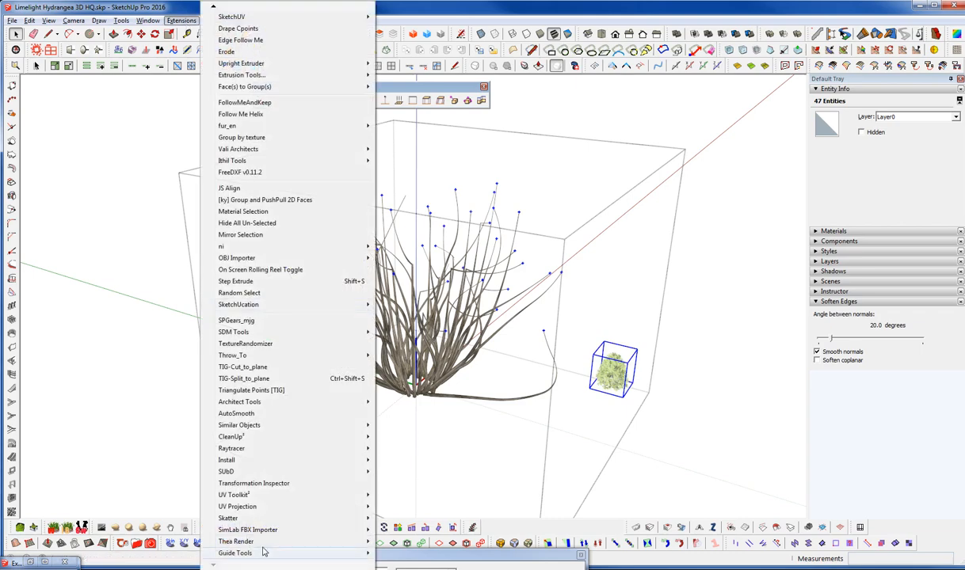
pyautogui.moveTo(348, 553)
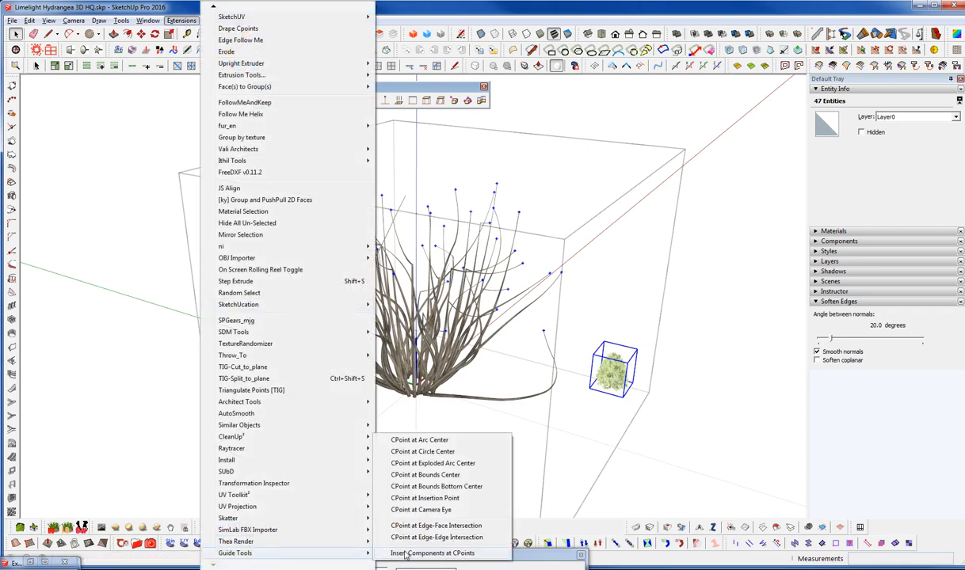
pyautogui.click(406, 553)
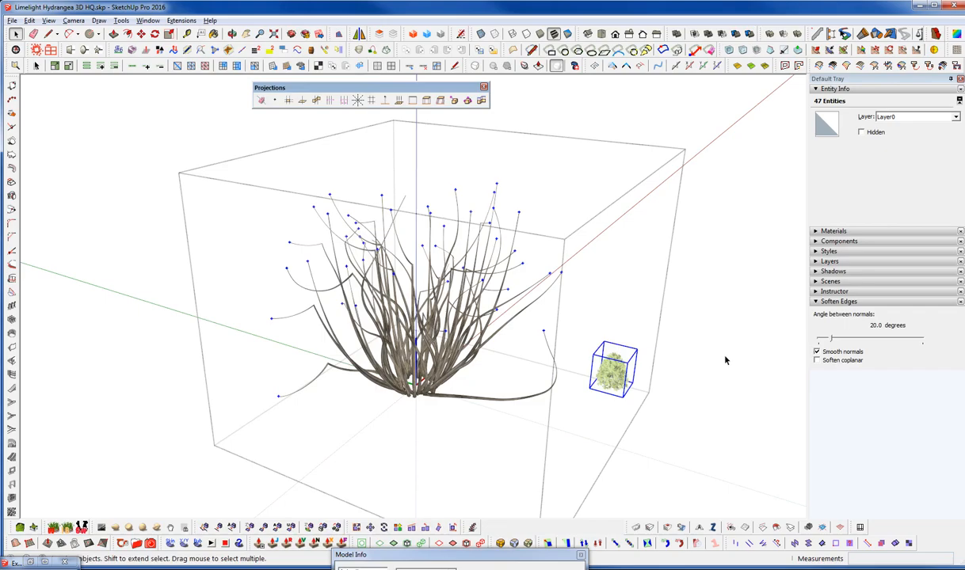
# Select all instances of the Limelight Flower component in the whole model
pyautogui.moveTo(566, 362); pyautogui.dragTo(608, 418, button='middle')
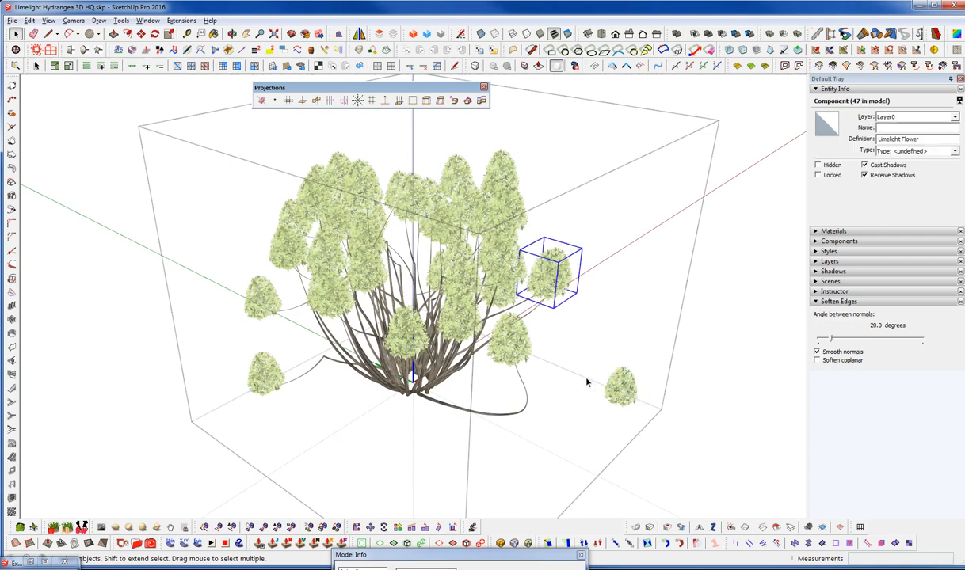
pyautogui.hotkey('ctrl', 'shift', 'a')
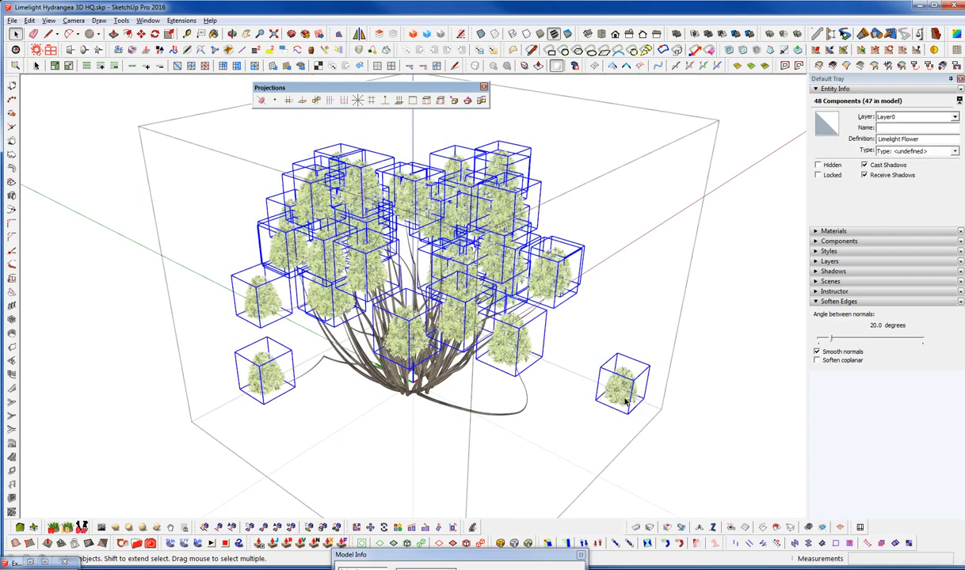
pyautogui.keyDown('shift'); pyautogui.click(615, 382); pyautogui.keyUp('shift')
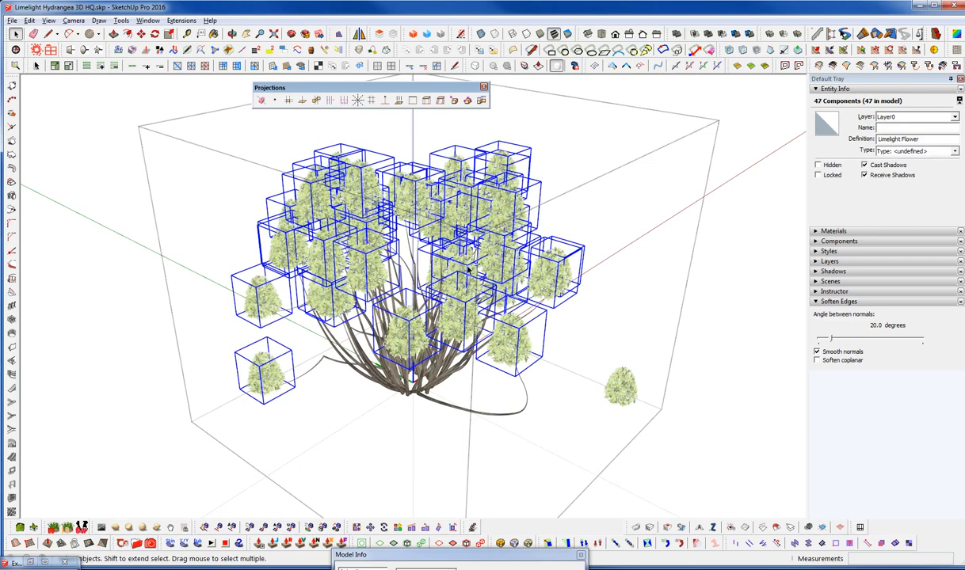
pyautogui.click(557, 272)
pyautogui.rightClick(557, 271)
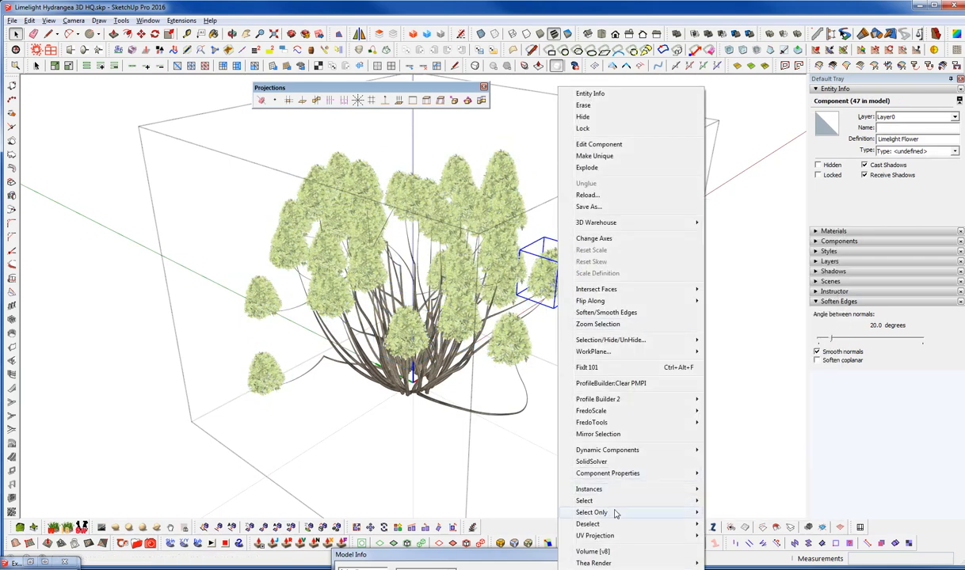
pyautogui.moveTo(681, 491)
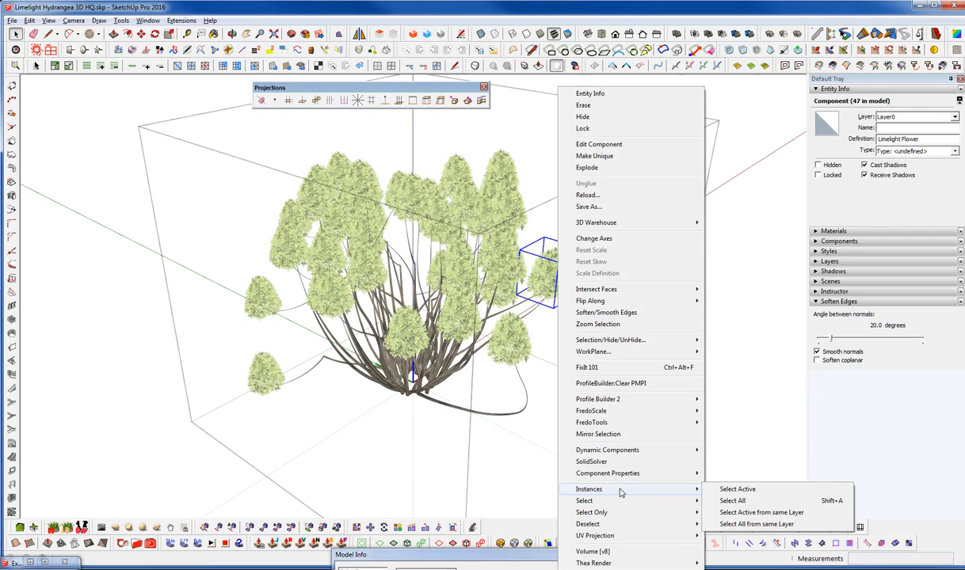
pyautogui.click(733, 500)
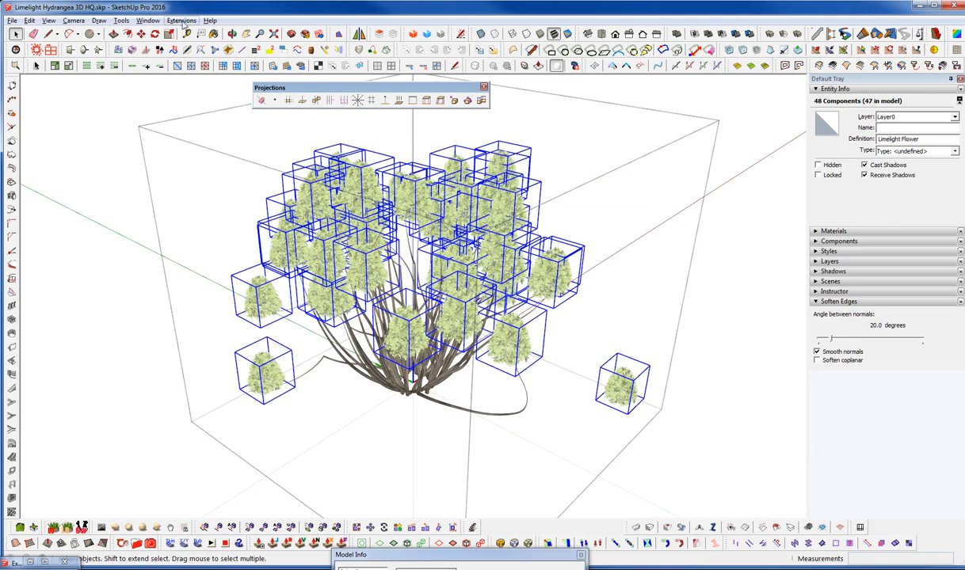
# Randomly scale and rotate the selected flowers about their axis, with scale factors from 0.65 to 1 and a maximum rotation of 360
pyautogui.click(181, 20)
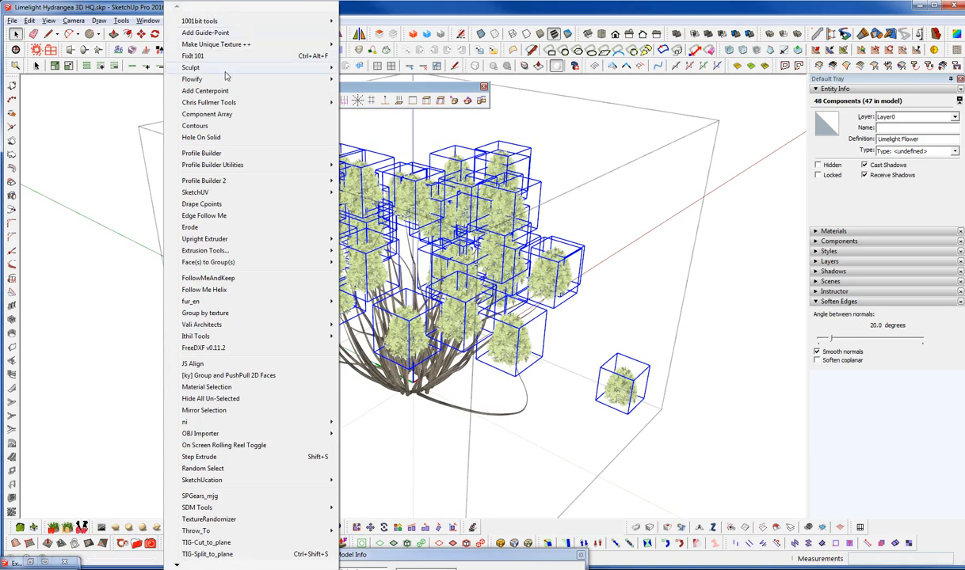
pyautogui.moveTo(238, 102)
pyautogui.moveTo(395, 167)
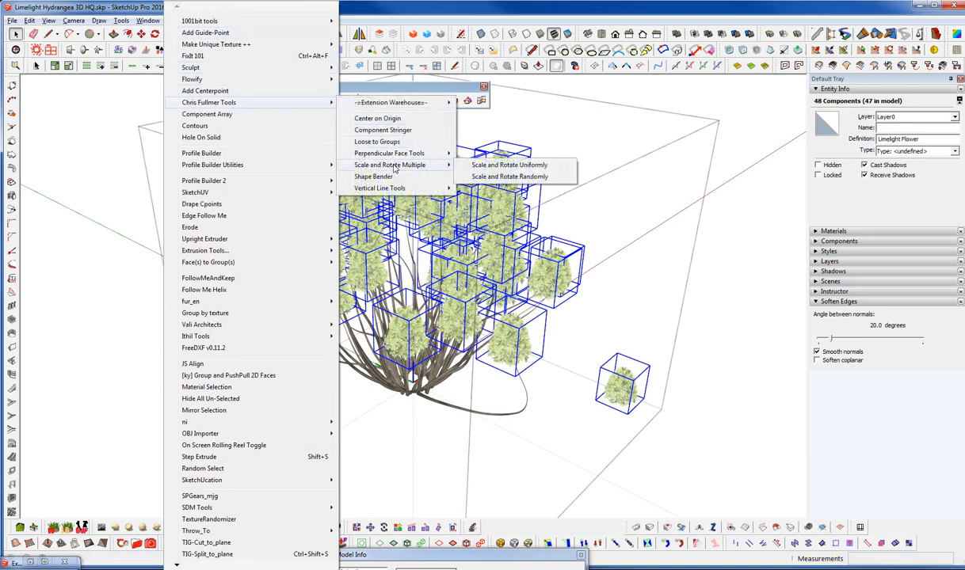
pyautogui.click(502, 177)
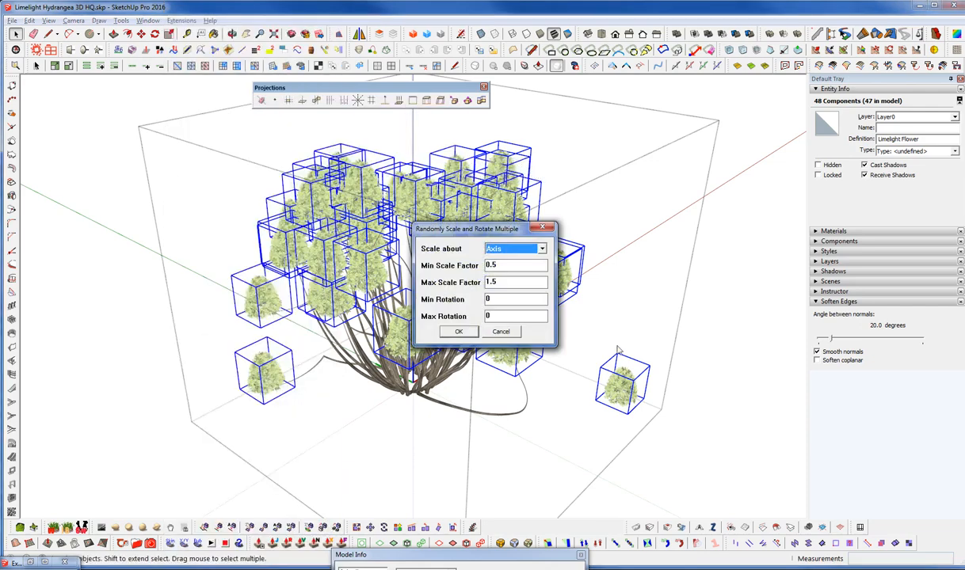
pyautogui.click(542, 250)
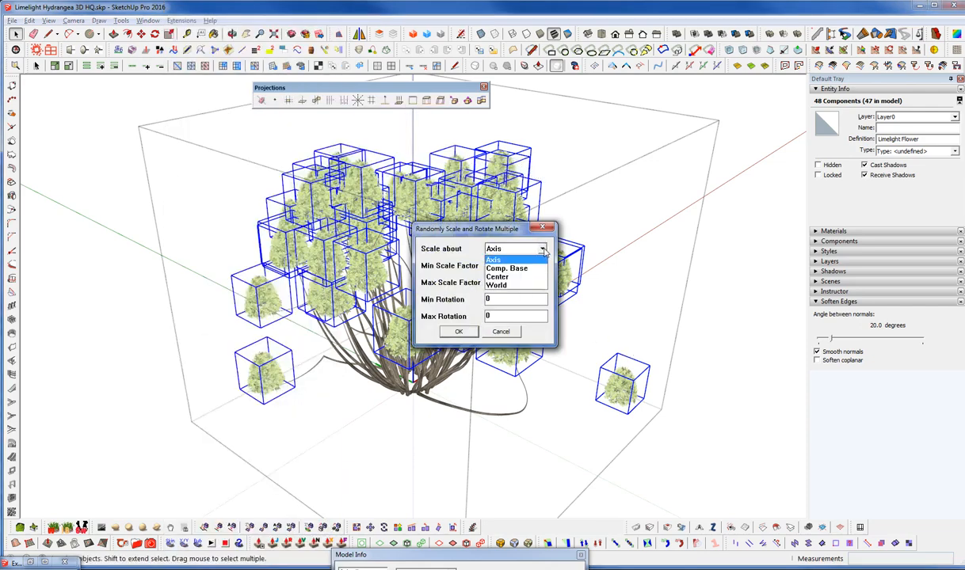
pyautogui.click(499, 261)
pyautogui.press('Tab')
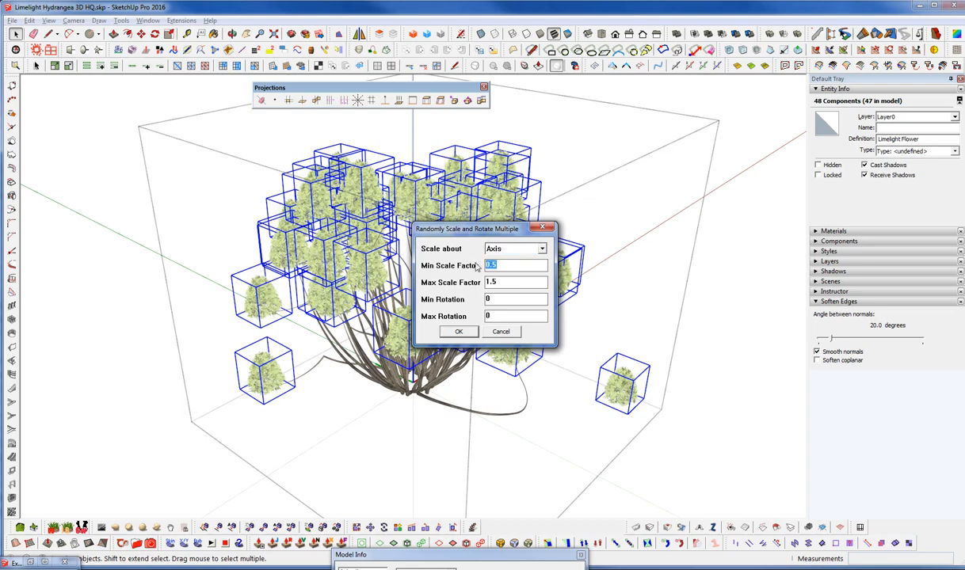
pyautogui.write('1')
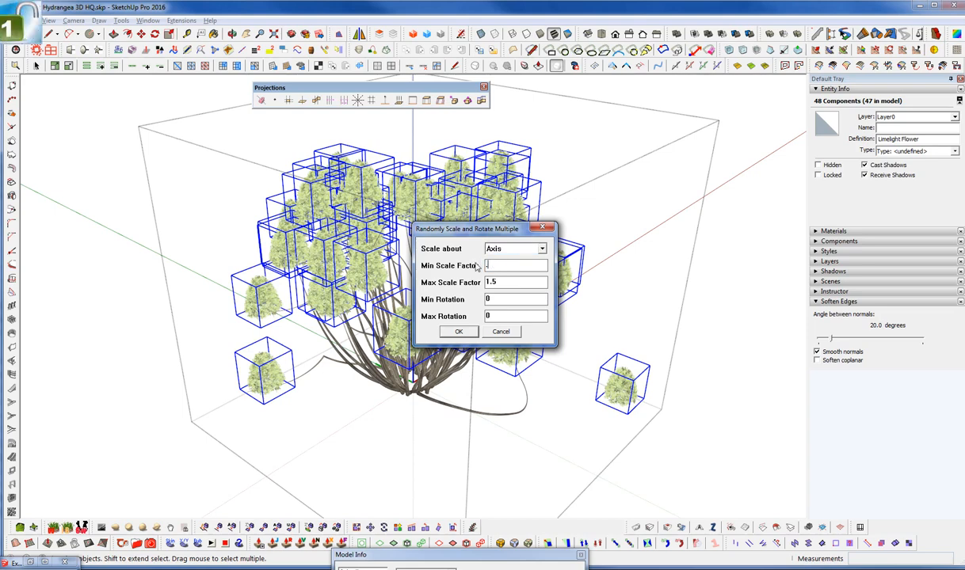
pyautogui.write('.65')
pyautogui.press('Tab')
pyautogui.write('1')
pyautogui.moveTo(508, 317); pyautogui.dragTo(470, 318)
pyautogui.write('360')
pyautogui.press('Return')
pyautogui.moveTo(510, 394); pyautogui.dragTo(510, 331, button='middle')
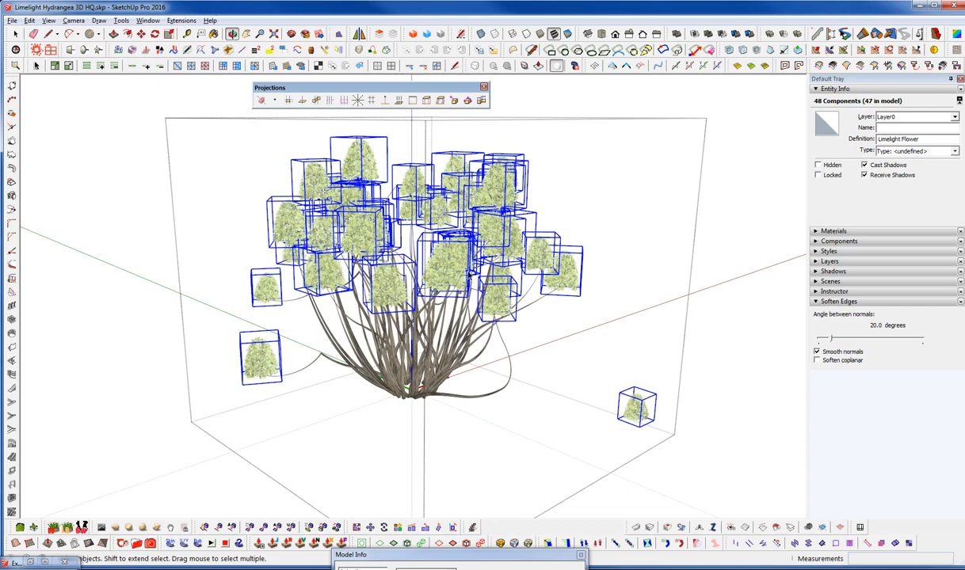
pyautogui.moveTo(506, 266); pyautogui.dragTo(504, 264, button='middle')
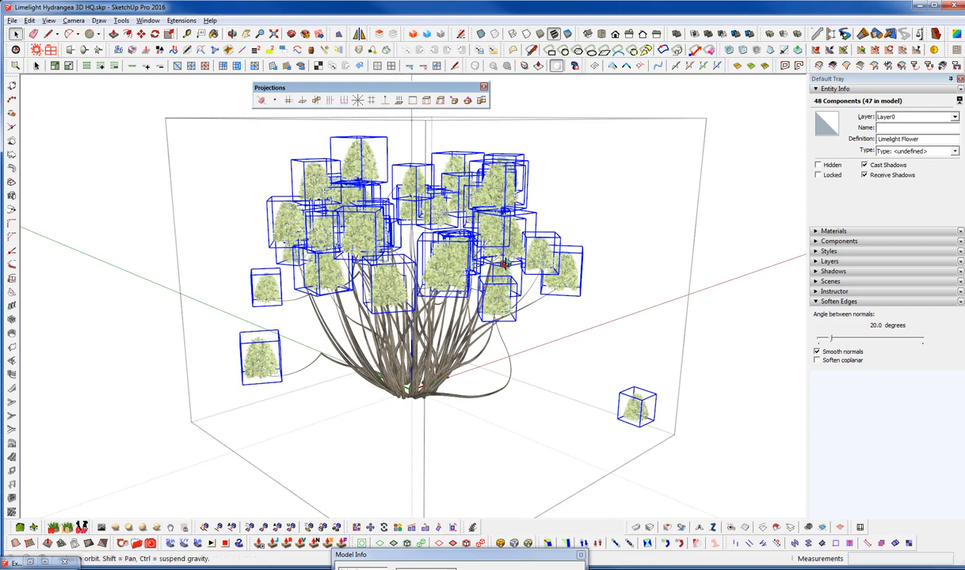
# Check the flowers together with the foliage, then reopen the branch component and delete the spare flower standing beside the plant
pyautogui.click(622, 422)
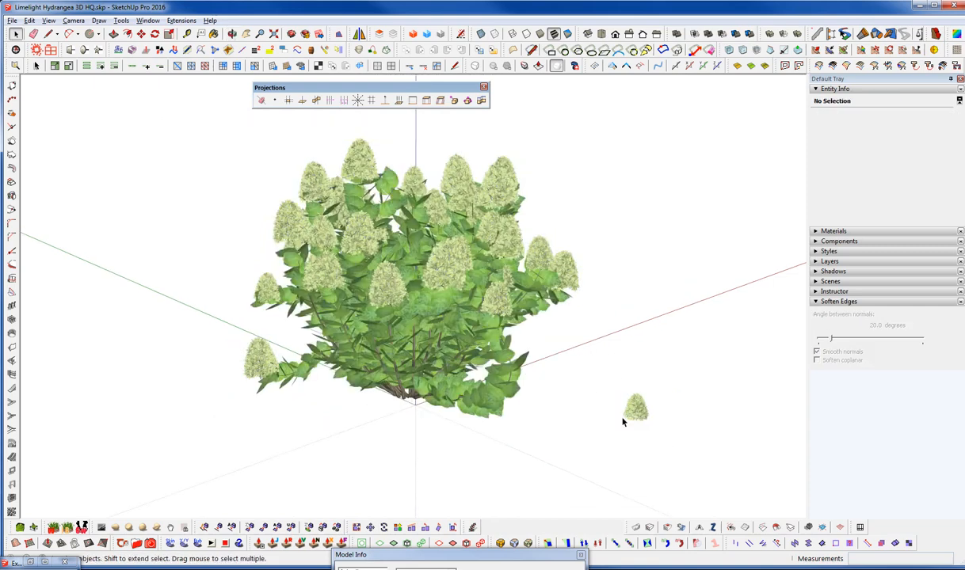
pyautogui.moveTo(459, 348); pyautogui.dragTo(483, 382, button='middle')
pyautogui.click(620, 388)
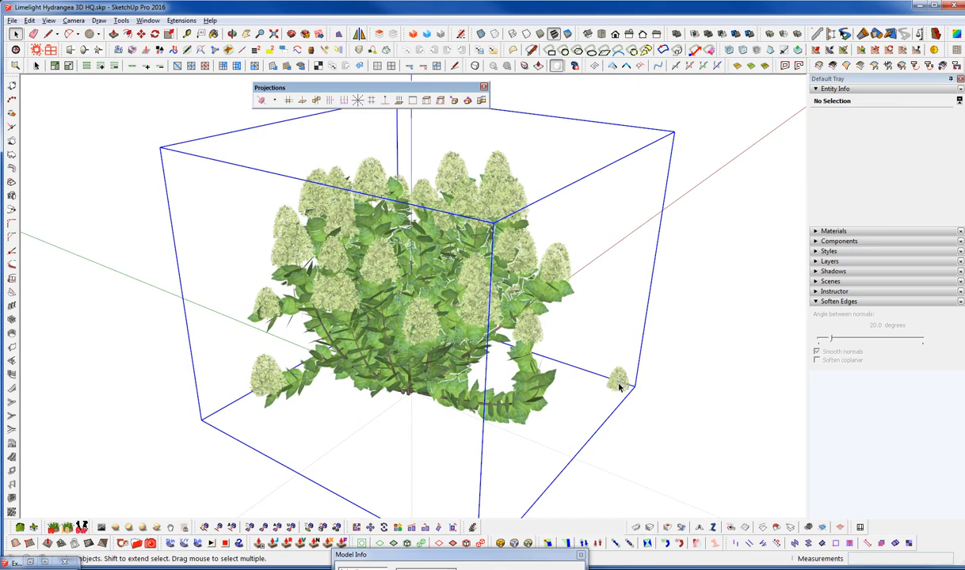
pyautogui.doubleClick(620, 388)
pyautogui.click(618, 383)
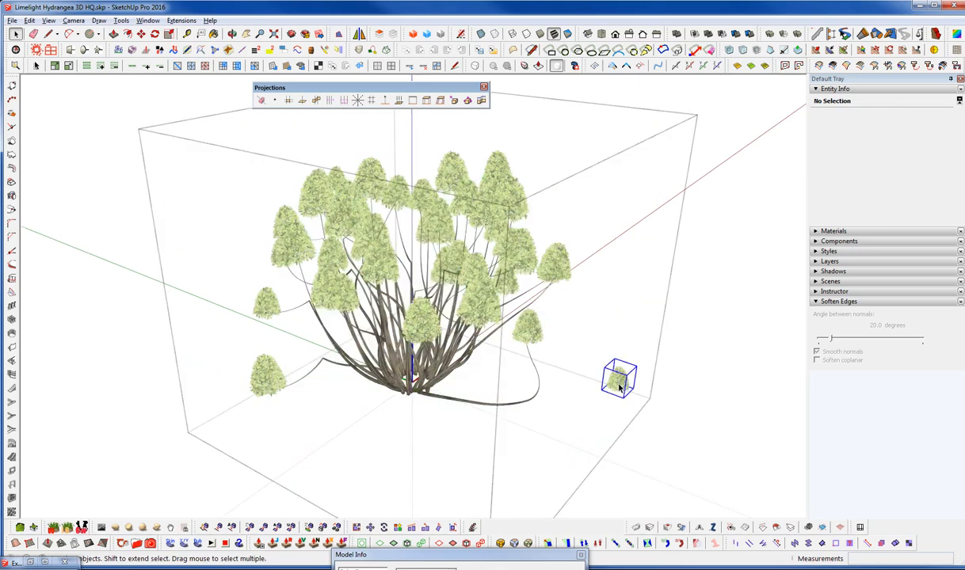
pyautogui.press('Delete')
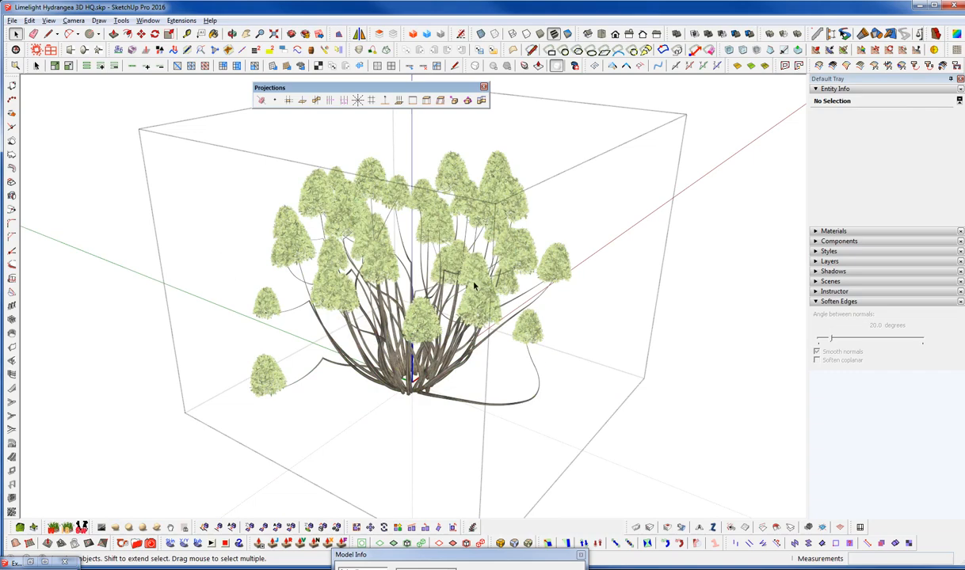
pyautogui.press('Escape')
# Save the leaf component to the Give Aways folder as "Limelight Hydrangea 3D HQ_Component B"
pyautogui.moveTo(377, 302); pyautogui.dragTo(464, 336, button='middle')
pyautogui.scroll(2, 410, 321)
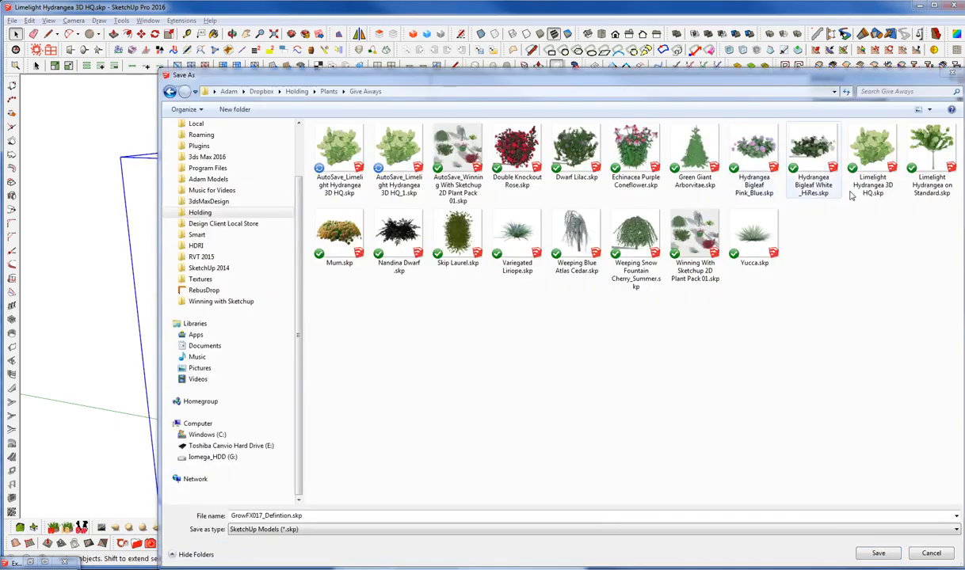
pyautogui.click(870, 177)
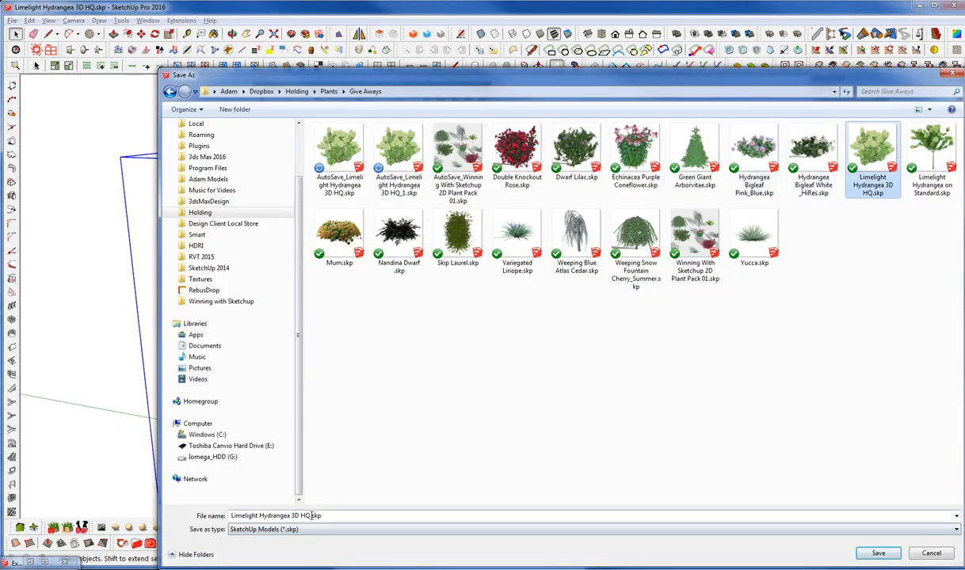
pyautogui.doubleClick(310, 516)
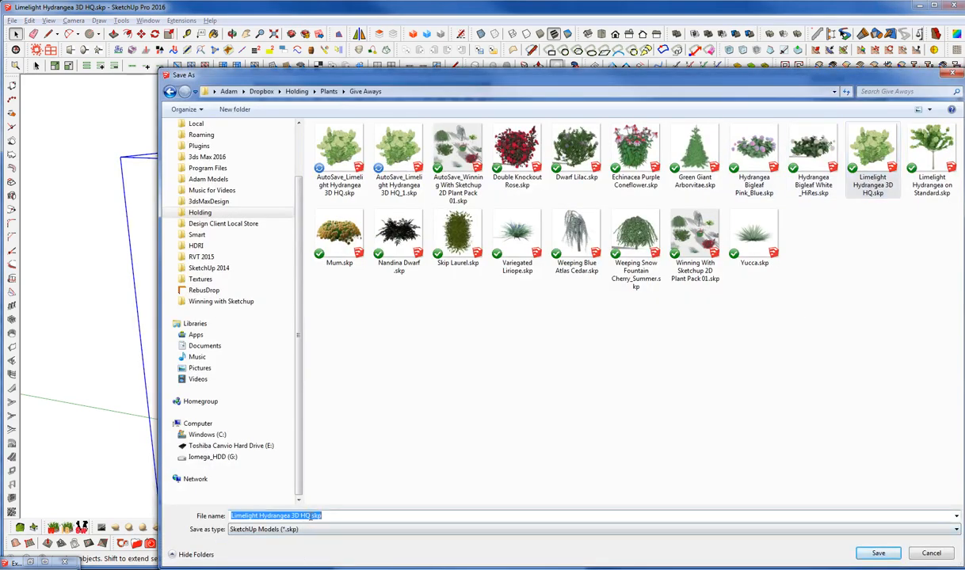
pyautogui.click(314, 516)
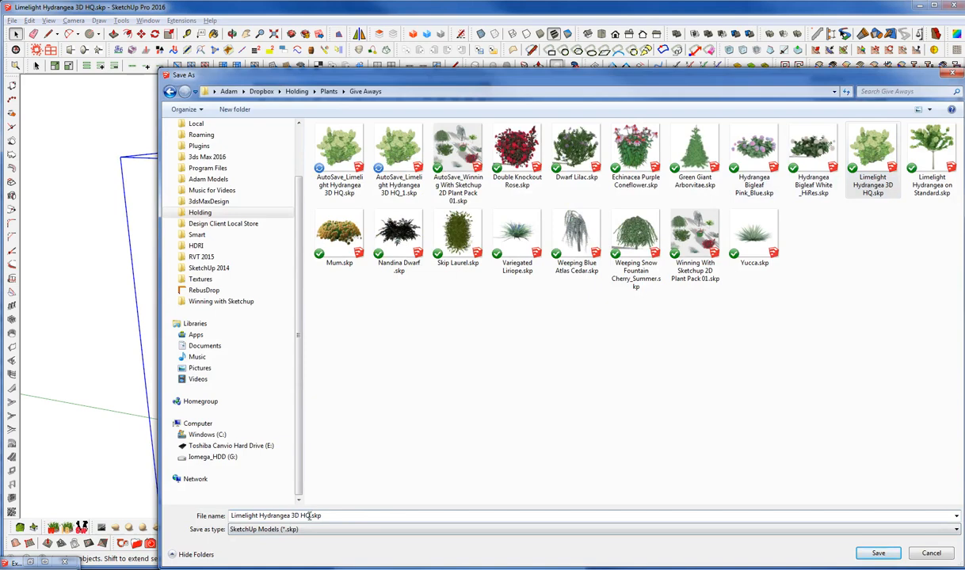
pyautogui.write('_Component Bunch')
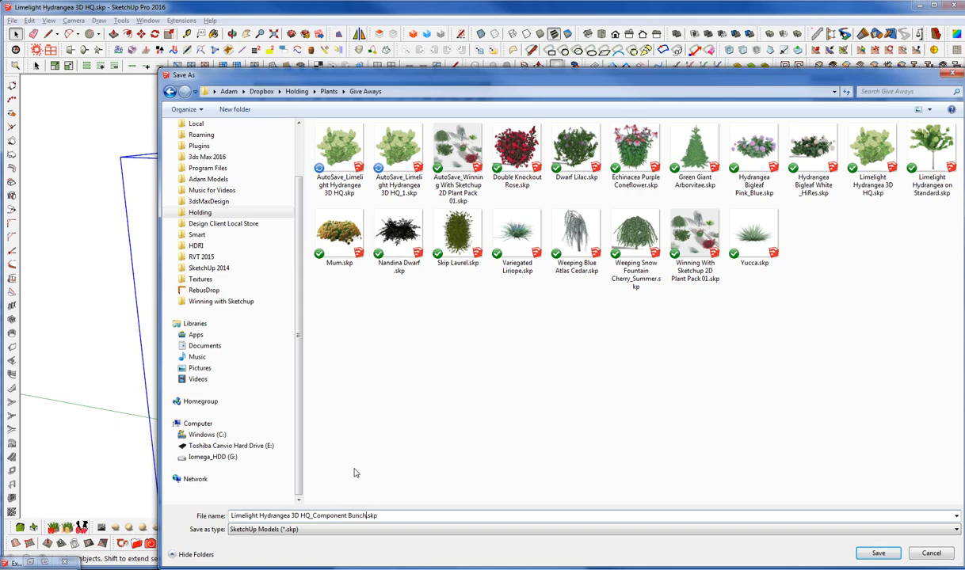
pyautogui.press('Return')
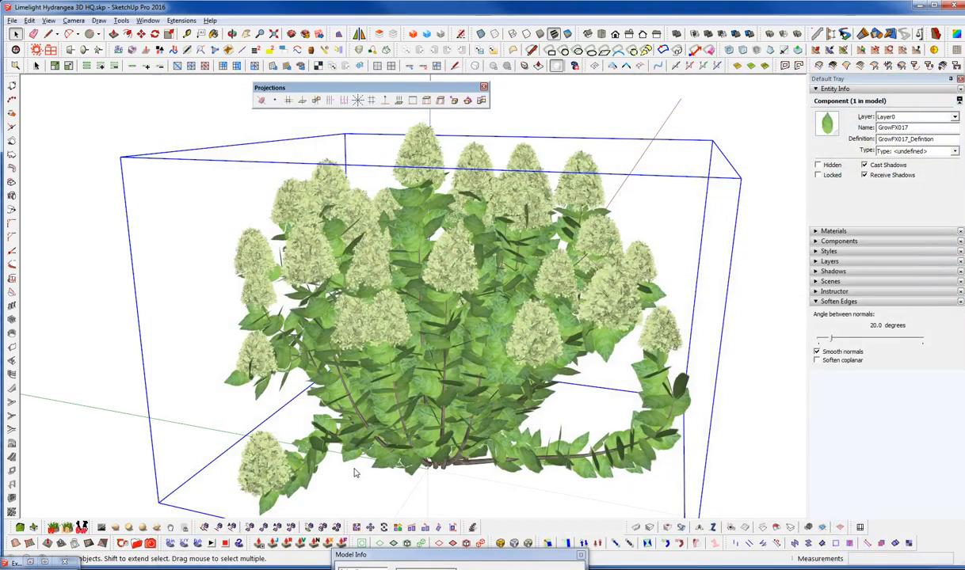
pyautogui.rightClick(444, 277)
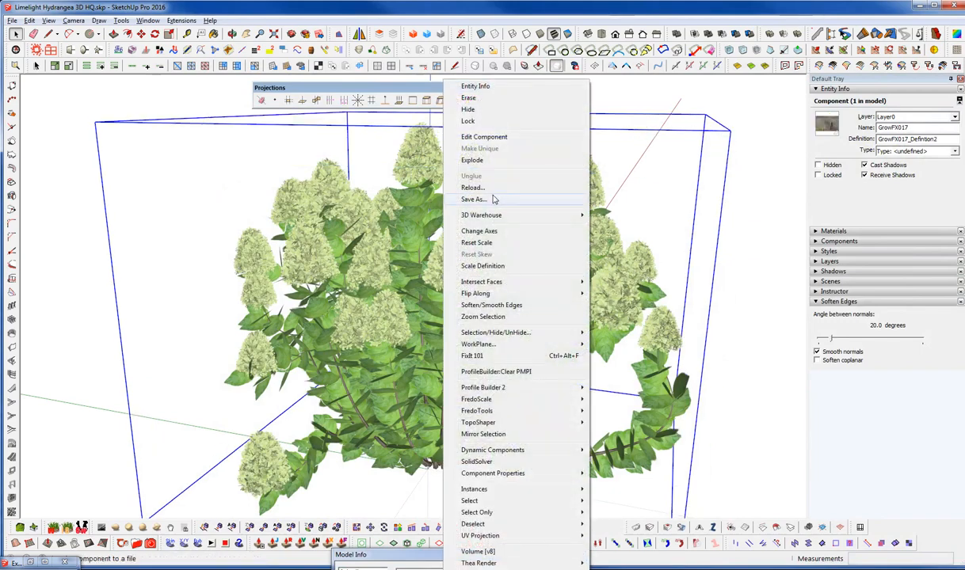
pyautogui.click(490, 199)
pyautogui.click(507, 310)
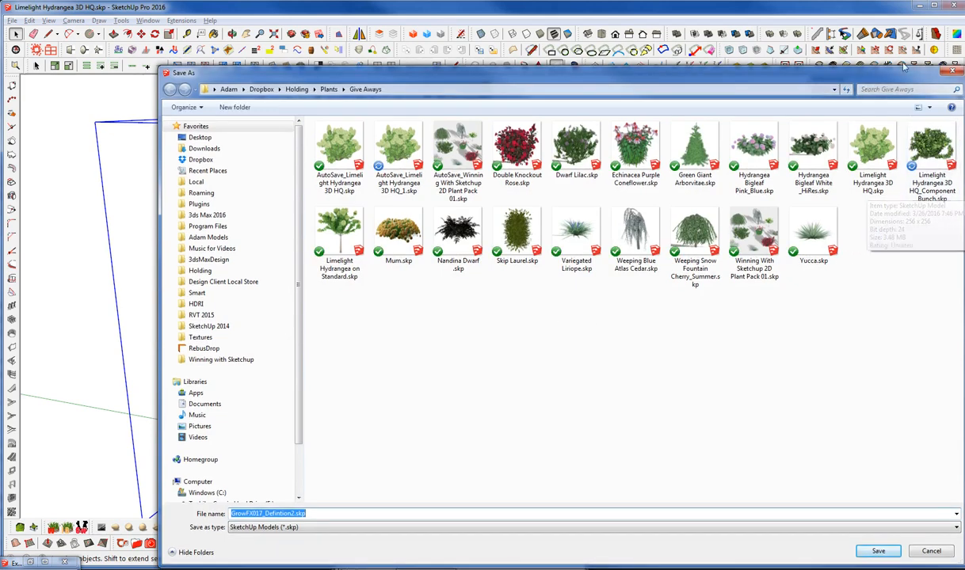
pyautogui.moveTo(900, 76); pyautogui.dragTo(738, 49)
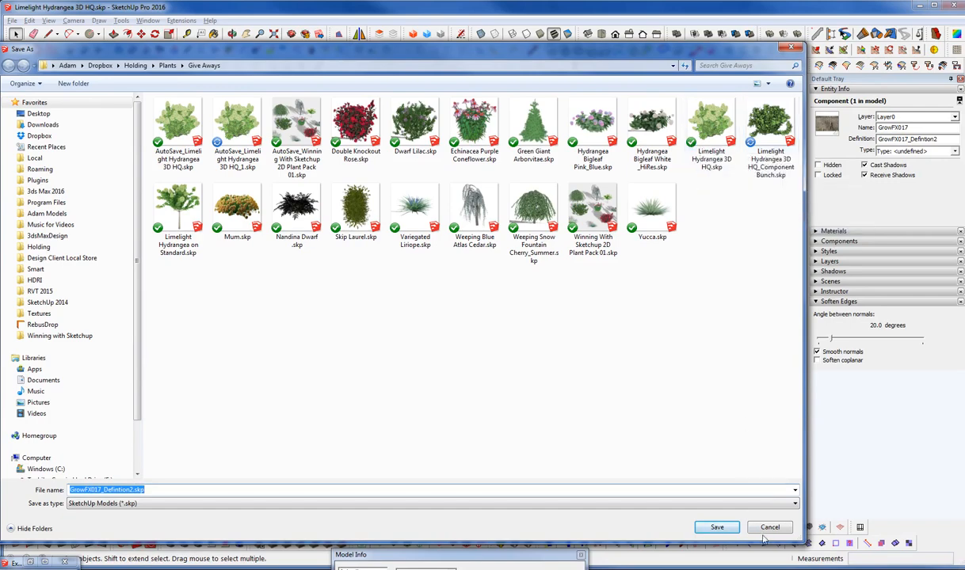
pyautogui.click(717, 526)
# Clear the current selection and select all three parts of the hydrangea together, foliage and flowers included
pyautogui.scroll(-3, 479, 277)
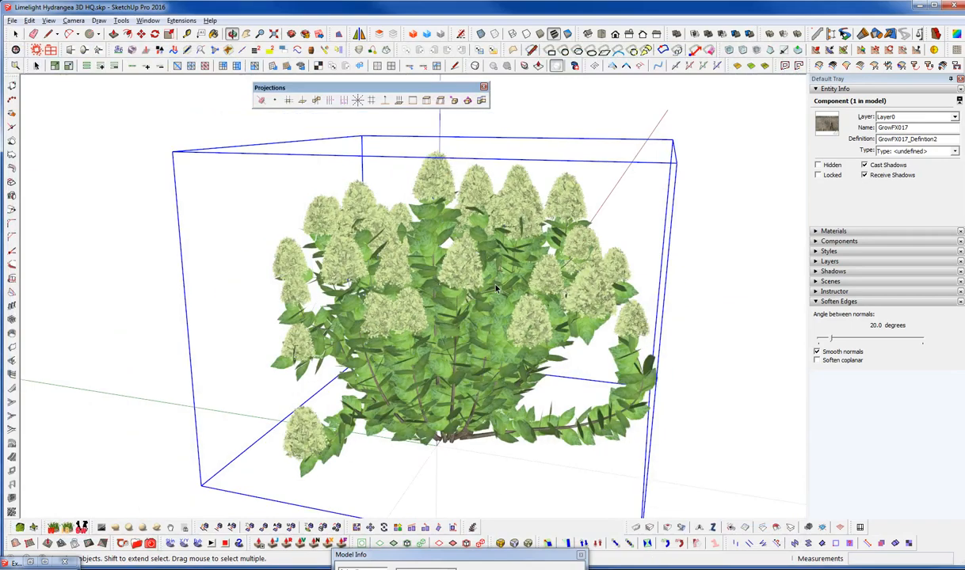
pyautogui.moveTo(483, 260); pyautogui.dragTo(679, 307, button='middle')
pyautogui.click(677, 309)
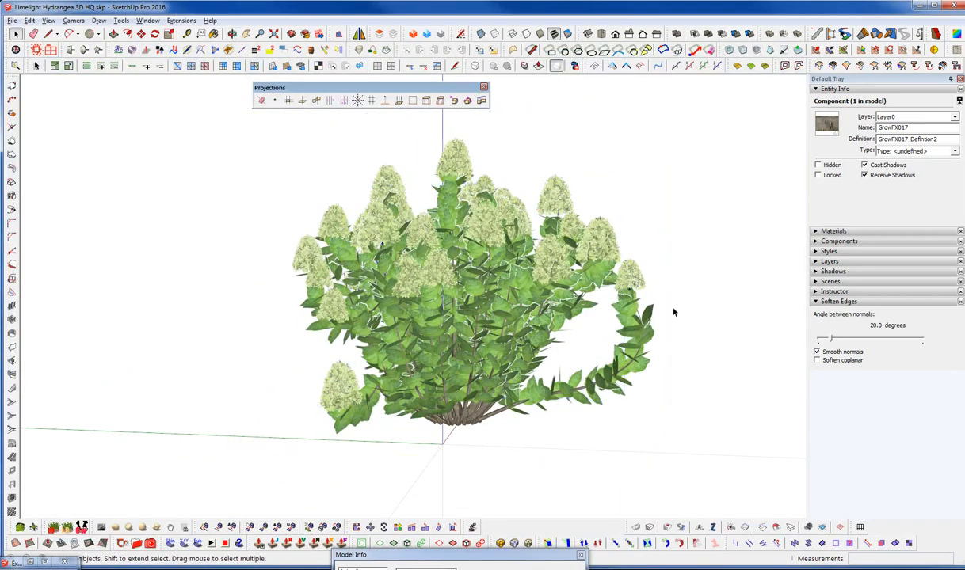
pyautogui.scroll(-4, 523, 286)
pyautogui.click(508, 248)
pyautogui.moveTo(305, 145); pyautogui.dragTo(664, 411)
pyautogui.moveTo(516, 271); pyautogui.dragTo(539, 226, button='middle')
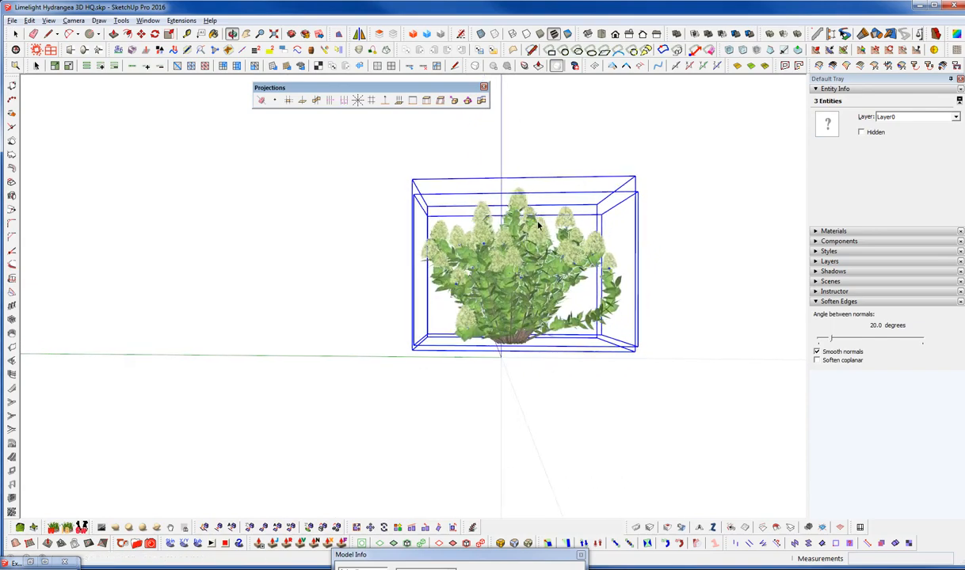
# Create a component named "Limelight Hydrangea" from the selected parts, with its axes origin at the base of the stems
pyautogui.press('g')
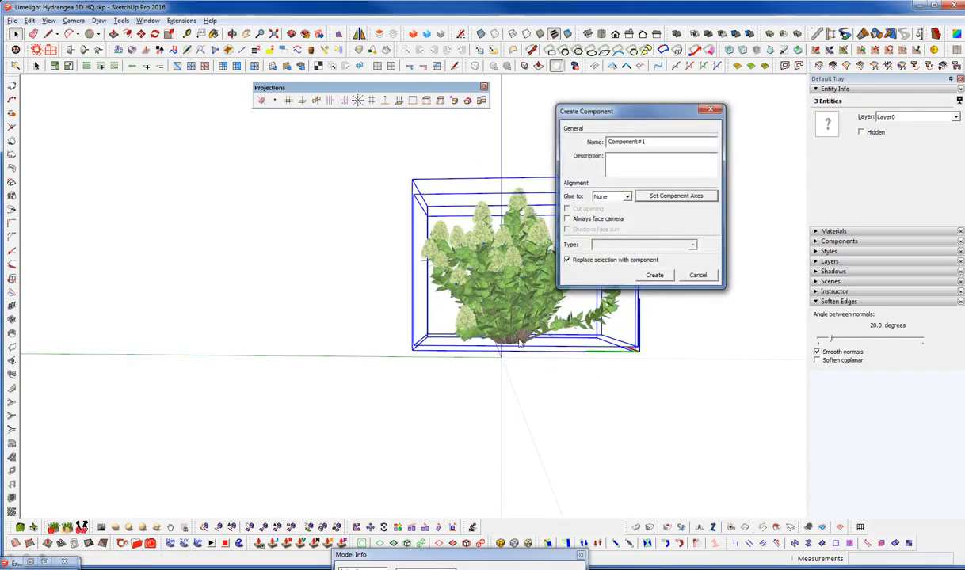
pyautogui.press('Escape')
pyautogui.scroll(4, 521, 342)
pyautogui.moveTo(521, 342); pyautogui.dragTo(520, 255, button='middle')
pyautogui.doubleClick(504, 318)
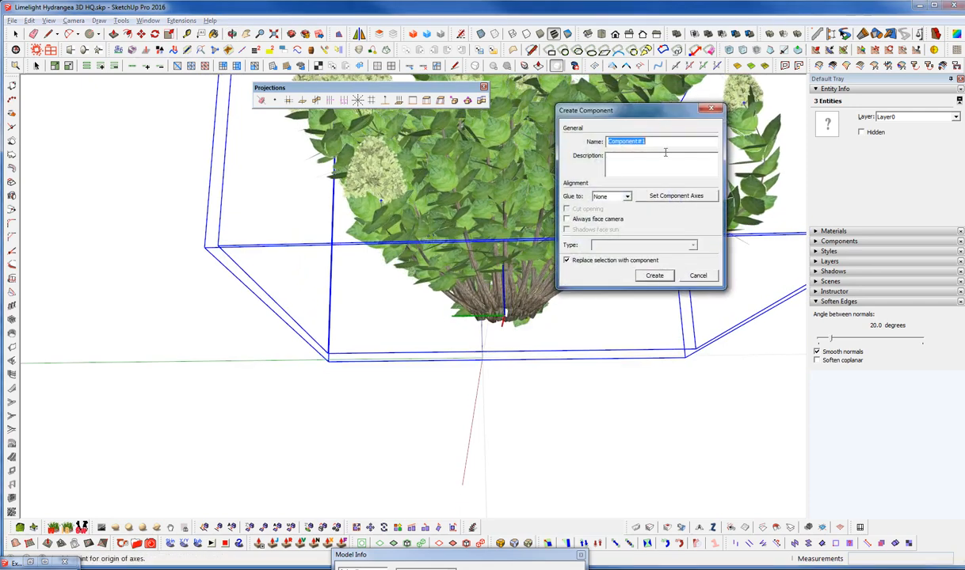
pyautogui.write('Limelight Hydrangea')
pyautogui.press('Return')
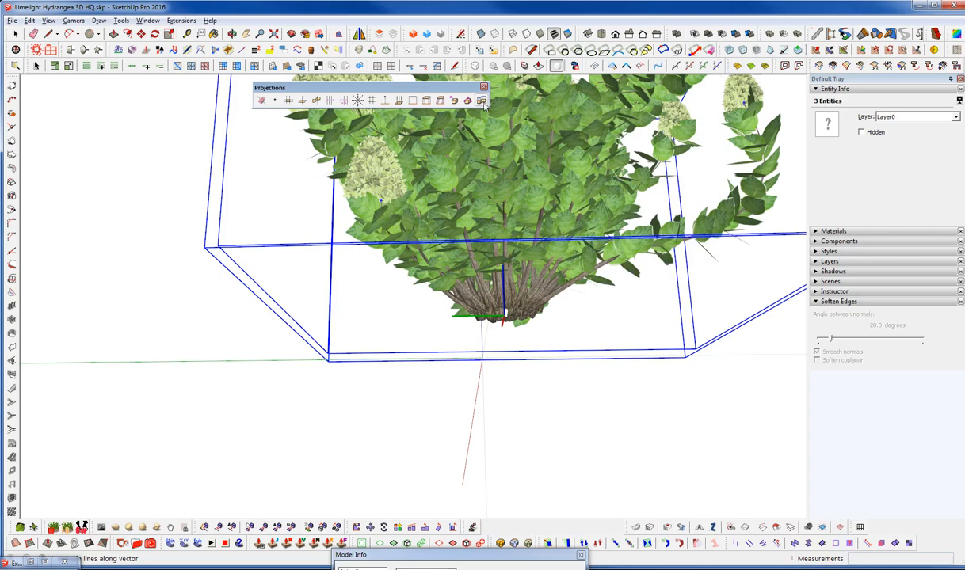
# Save the whole hydrangea component to the Give Aways folder, replacing "Limelight Hydrangea 3D HQ_Component Bunch.skp"
pyautogui.moveTo(611, 305); pyautogui.dragTo(586, 452, button='middle')
pyautogui.rightClick(493, 263)
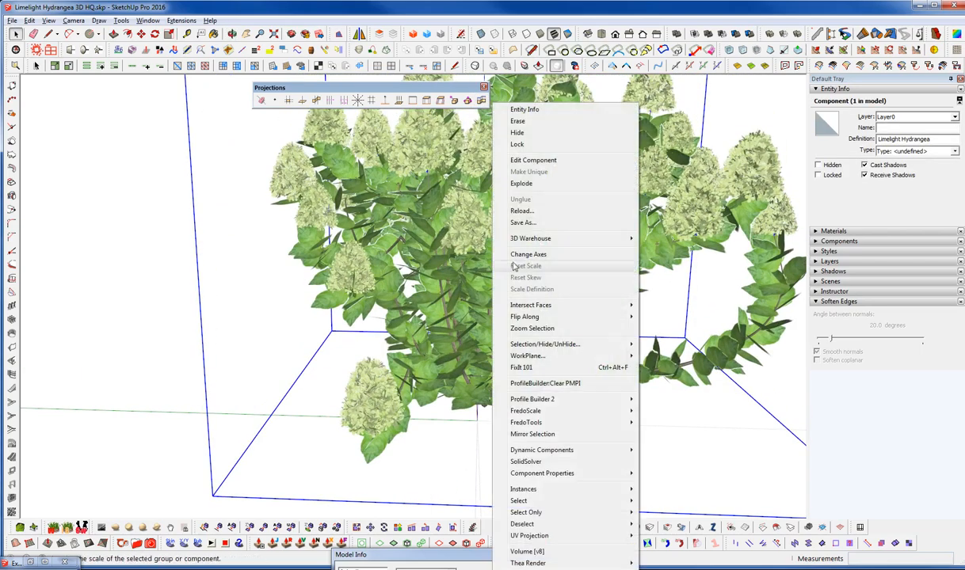
pyautogui.click(523, 222)
pyautogui.doubleClick(770, 154)
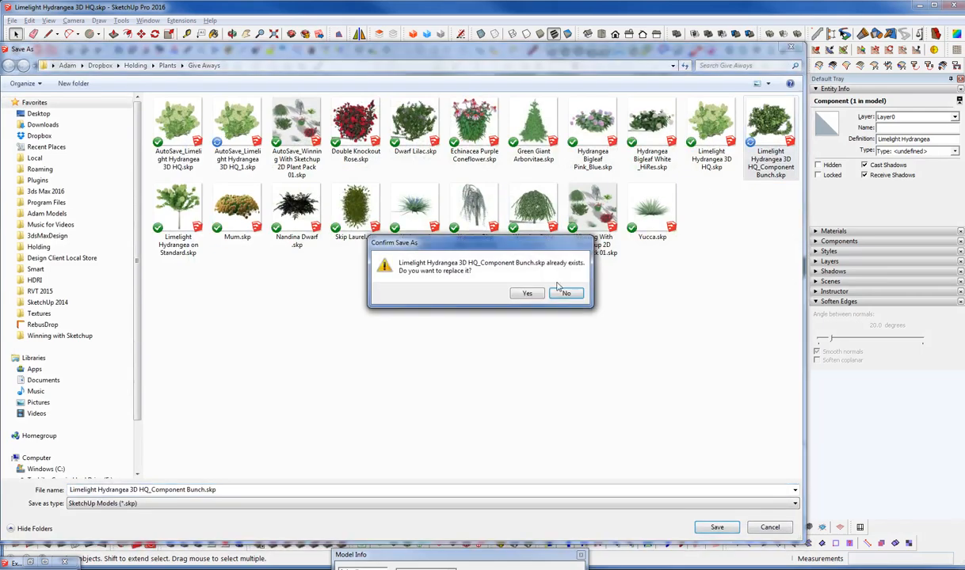
pyautogui.click(519, 286)
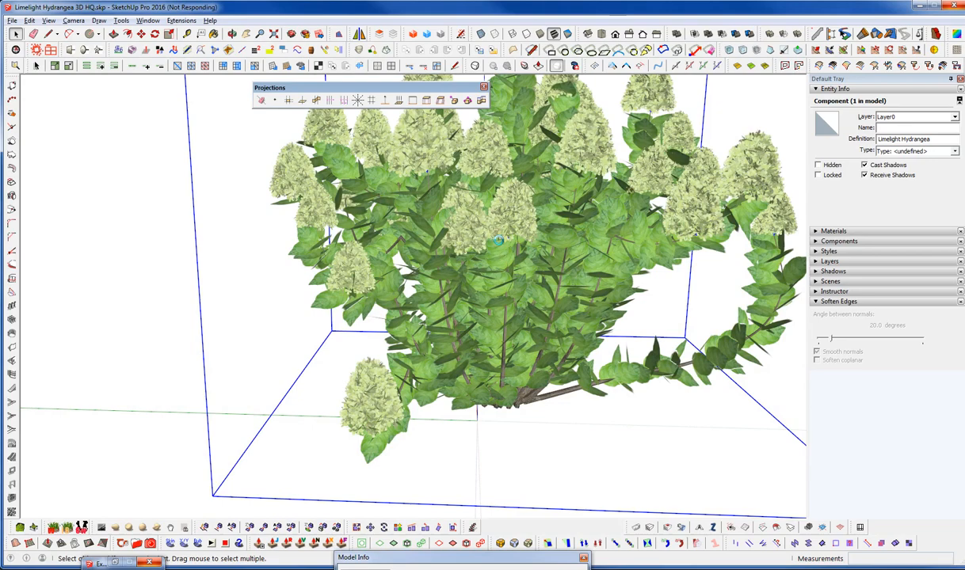
# Reopen the component's Save As dialog and enlarge it to examine the file details of the saved Component Bunch model
pyautogui.rightClick(477, 231)
pyautogui.click(521, 215)
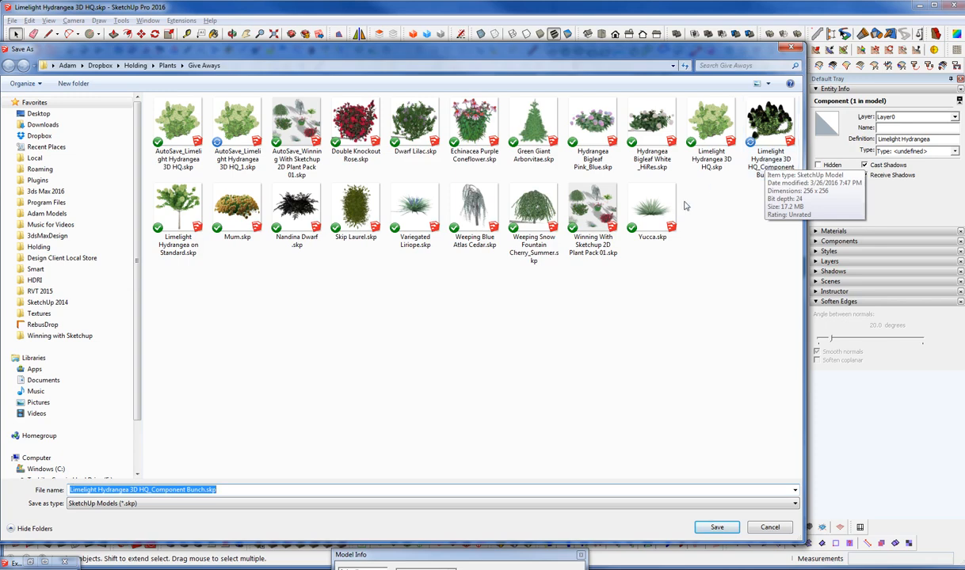
pyautogui.moveTo(585, 46); pyautogui.dragTo(616, 38)
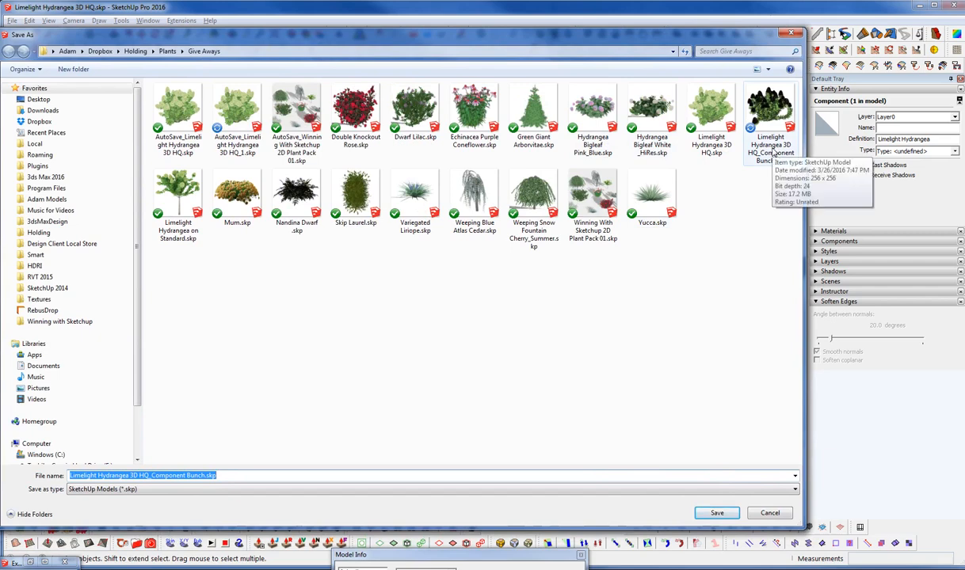
pyautogui.moveTo(805, 216); pyautogui.dragTo(847, 216)
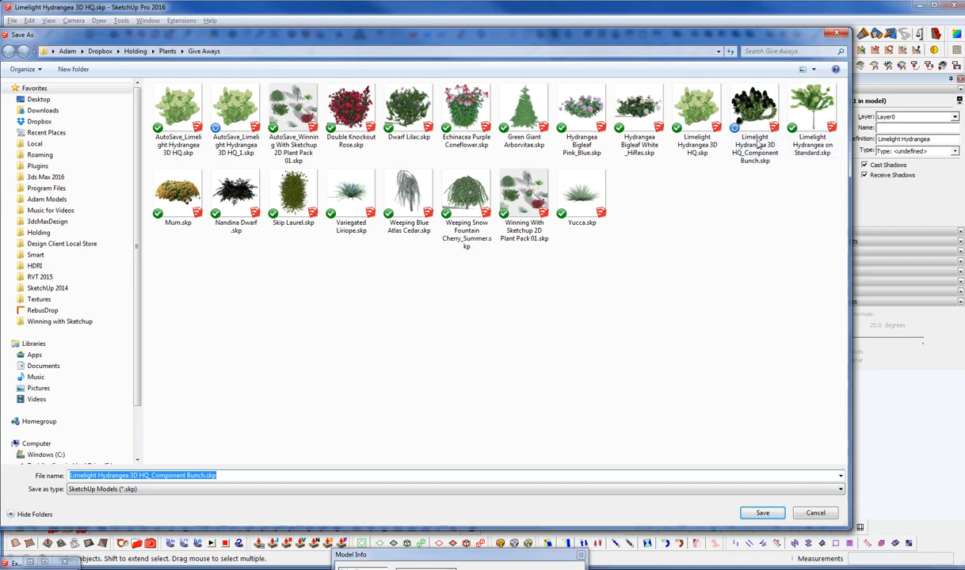
pyautogui.moveTo(740, 34); pyautogui.dragTo(753, 21)
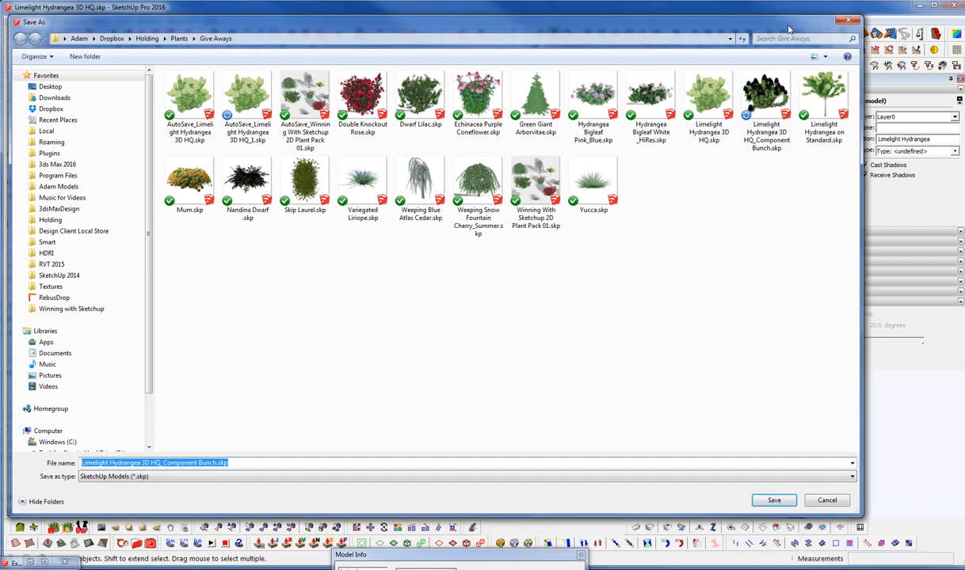